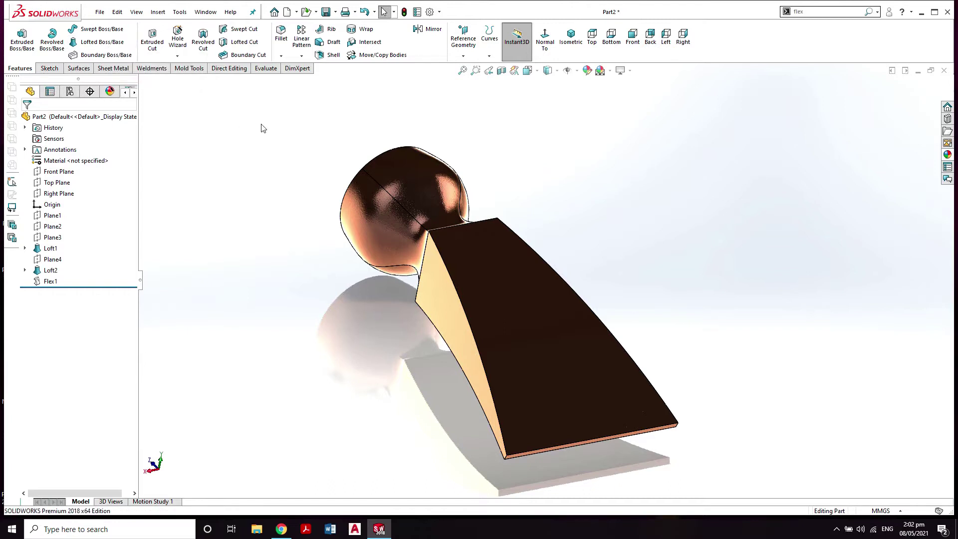
left_click(464, 56)
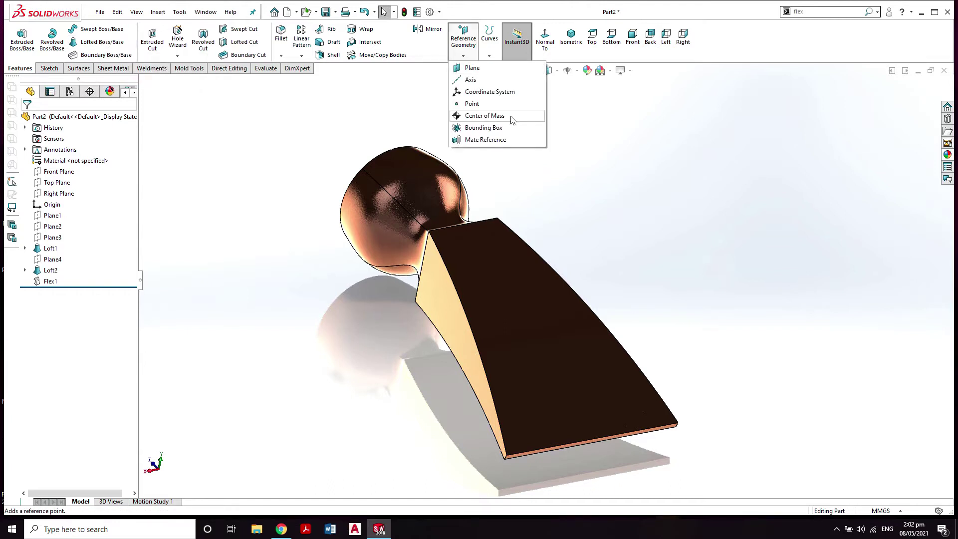
middle_click_drag(492, 153, 507, 248)
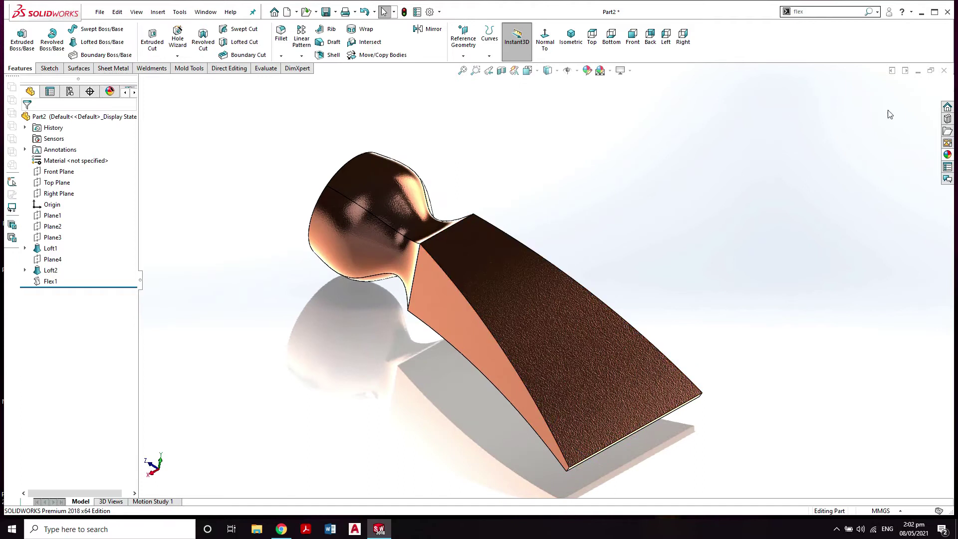
Close the finished example part and start a new part document
left_click(944, 71)
left_click(479, 275)
key("ctrl+n")
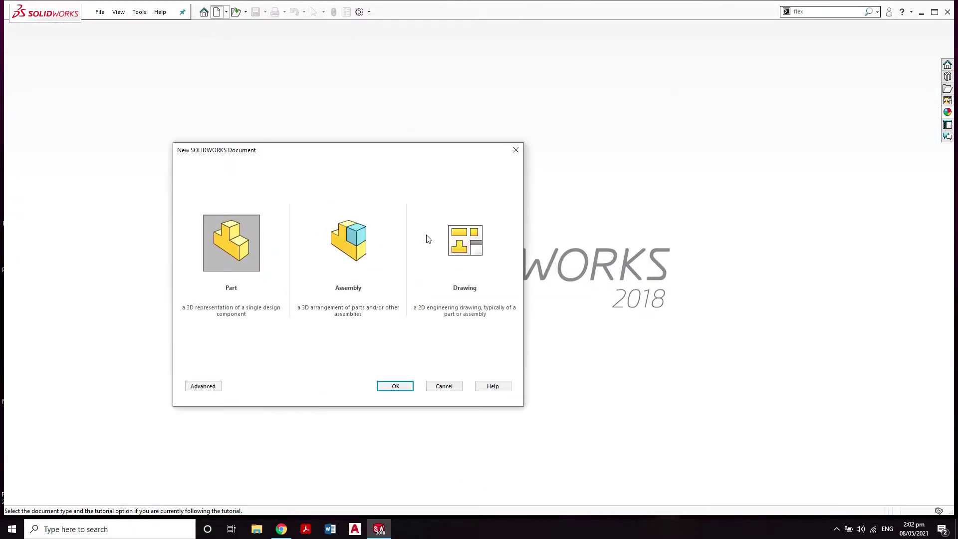
left_click(396, 386)
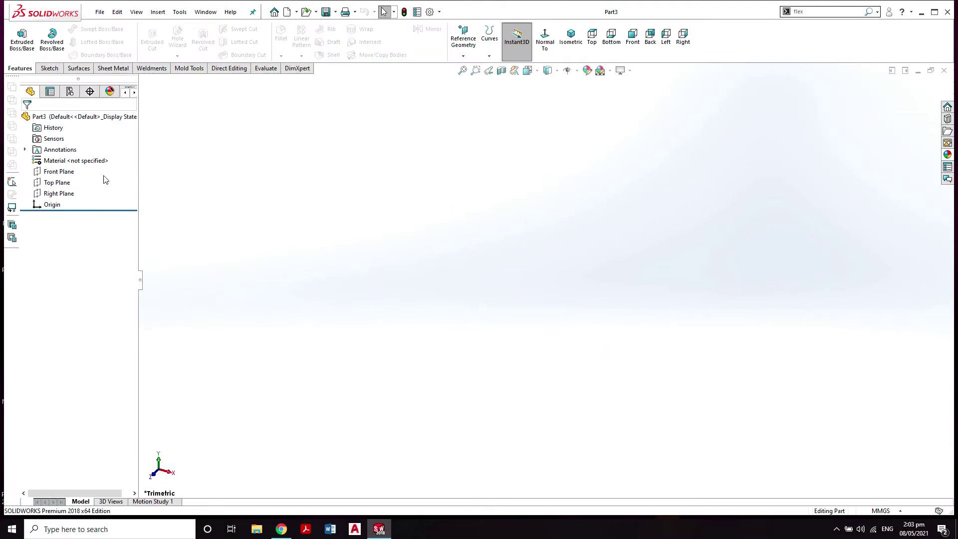
Show the Front Plane in the graphics area of the new part
left_click(70, 173)
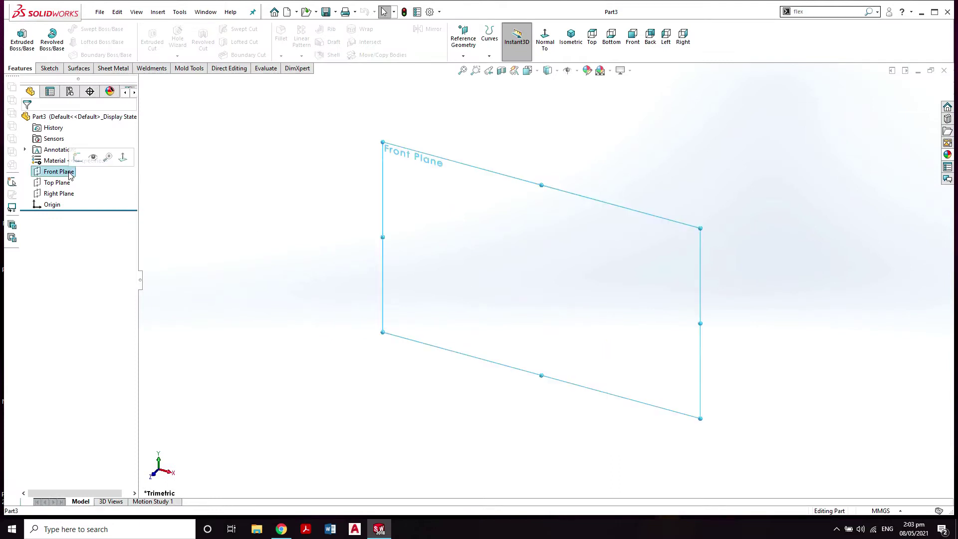
left_click(93, 160)
left_click(295, 194)
scroll(384, 255, "down", 2)
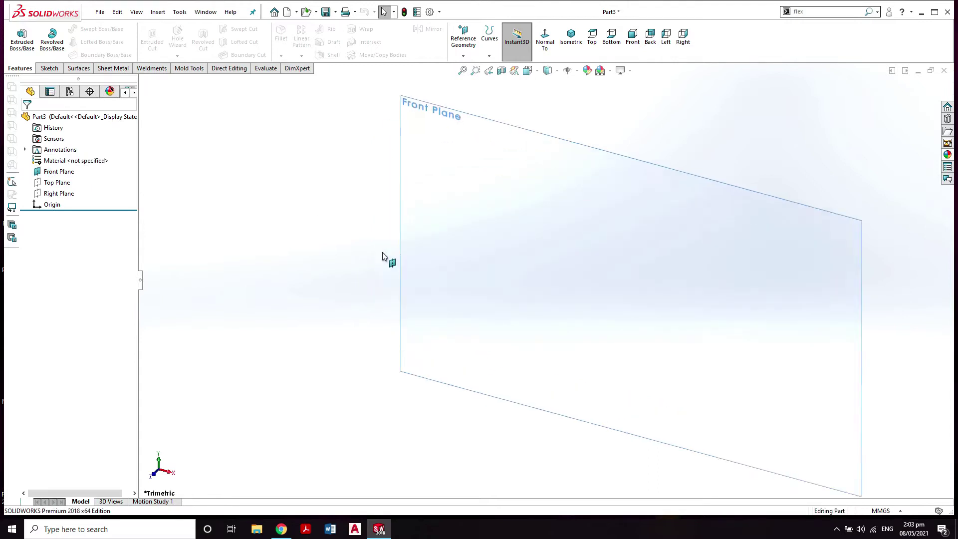
scroll(399, 259, "up", 2)
scroll(601, 257, "down", 2)
scroll(601, 257, "up", 2)
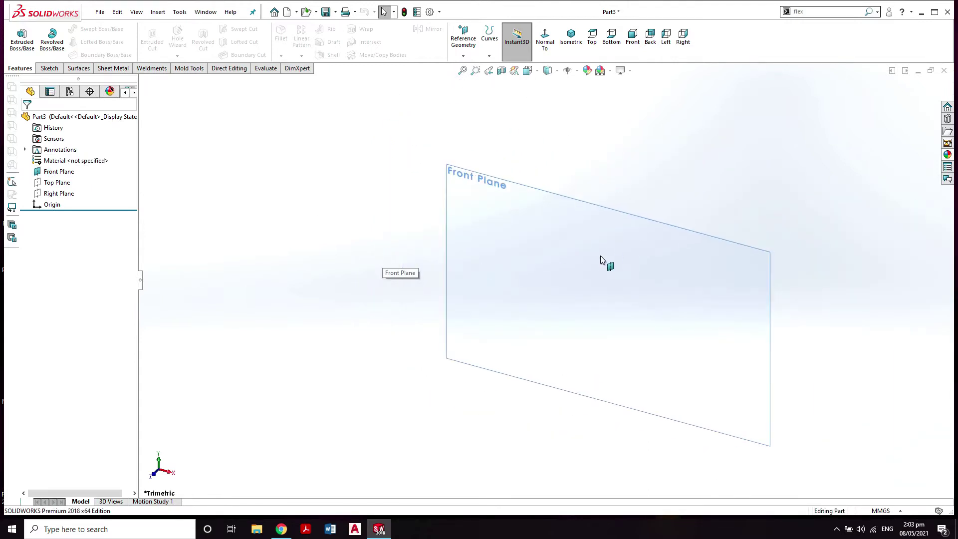
scroll(600, 256, "up", 1)
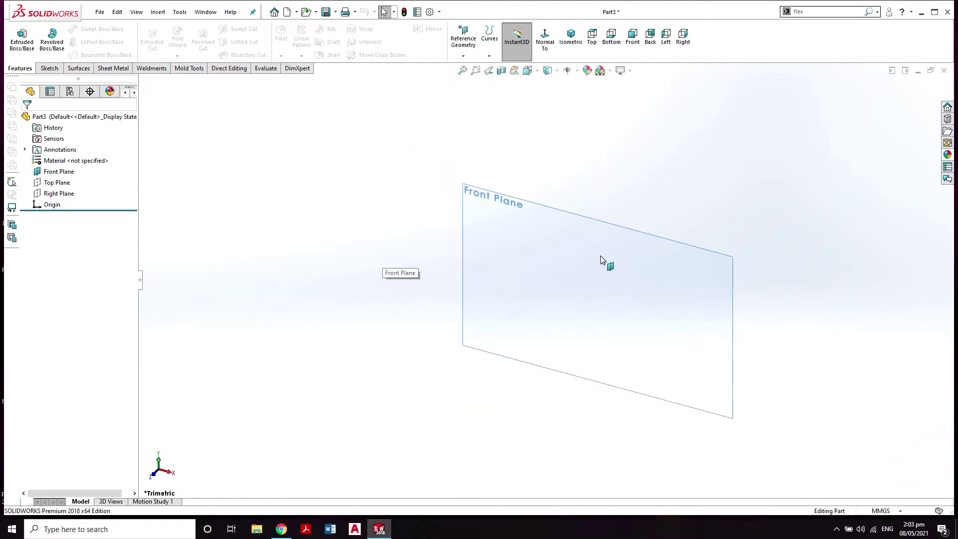
scroll(601, 255, "down", 1)
scroll(601, 256, "up", 1)
scroll(594, 258, "up", 1)
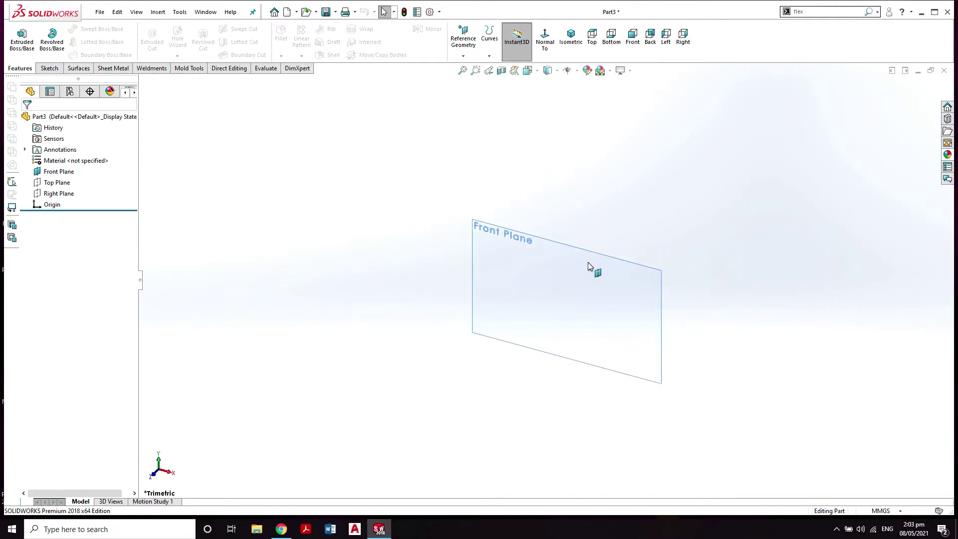
scroll(491, 285, "down", 1)
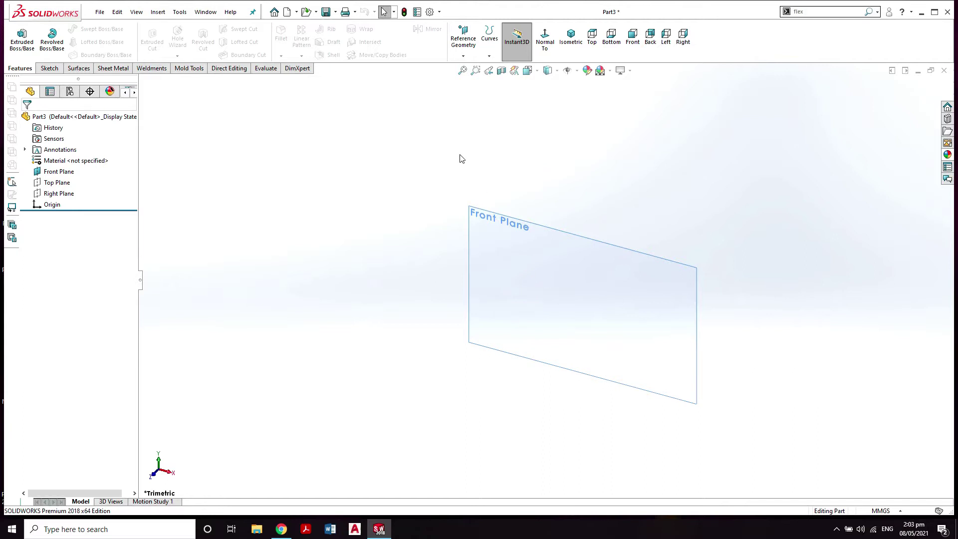
Start a reference plane parallel to the Front Plane and set its offset distance to 25 mm
left_click(463, 40)
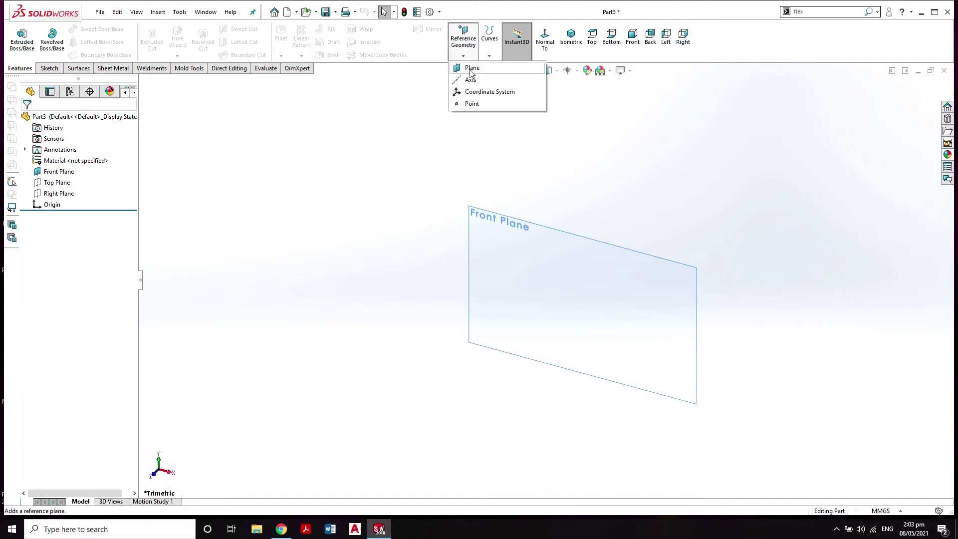
left_click(472, 70)
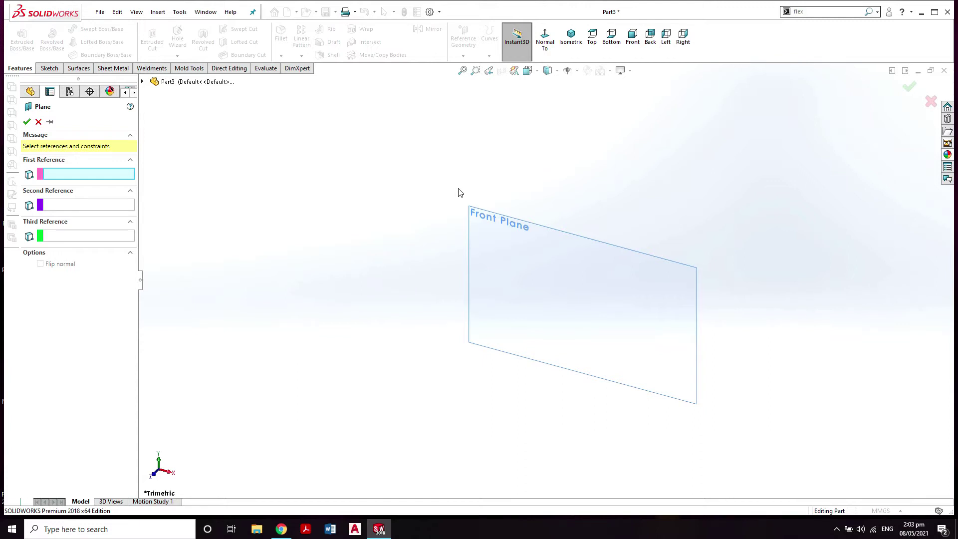
left_click(467, 207)
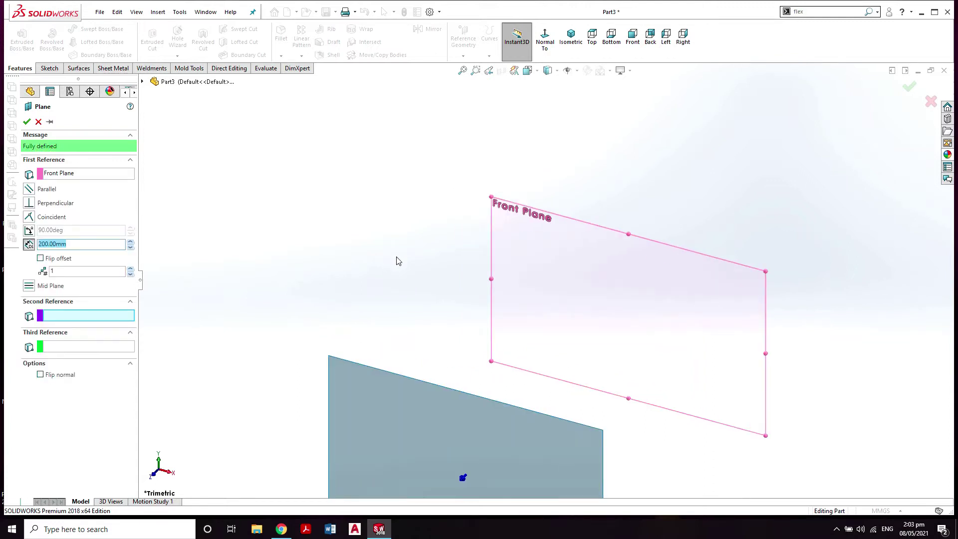
scroll(492, 318, "up", 2)
scroll(590, 371, "down", 1)
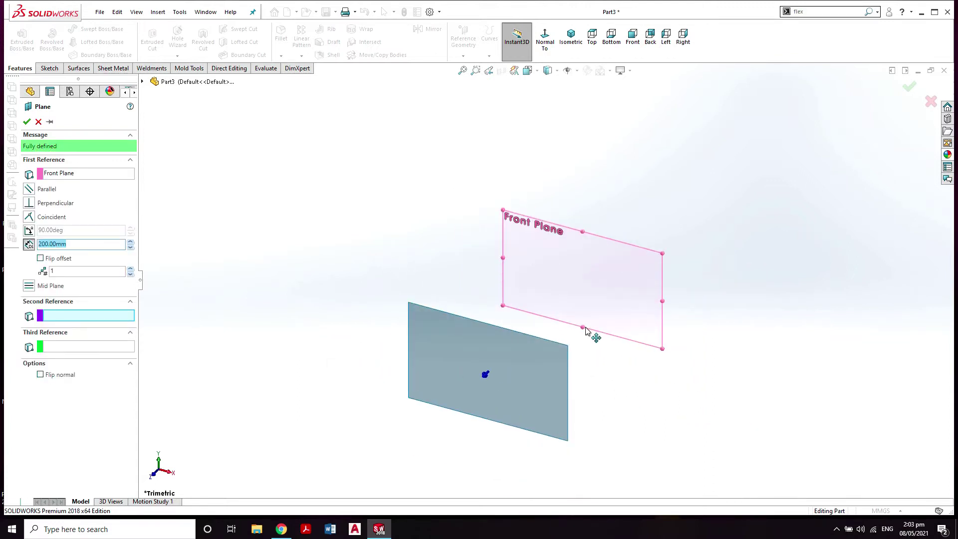
middle_click_drag(587, 331, 537, 385)
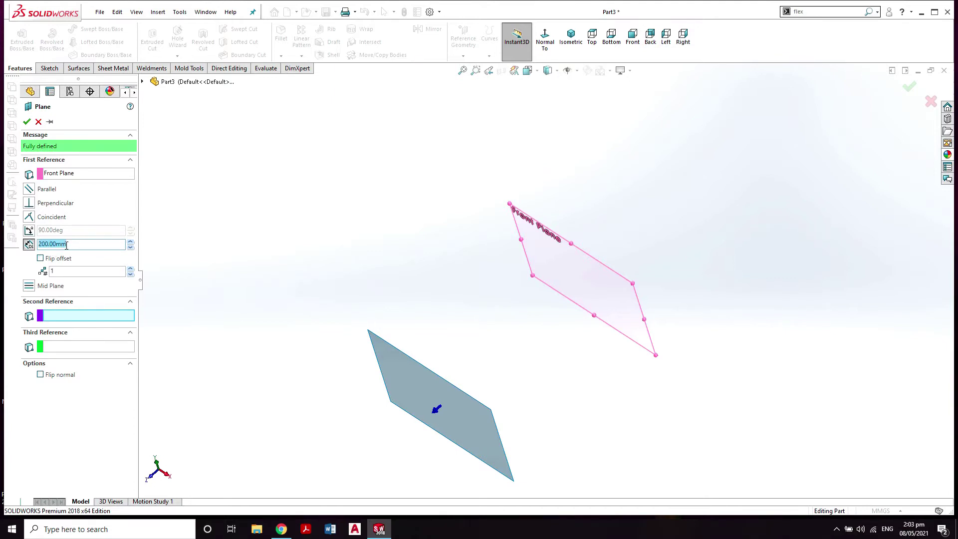
type("5")
key("Return")
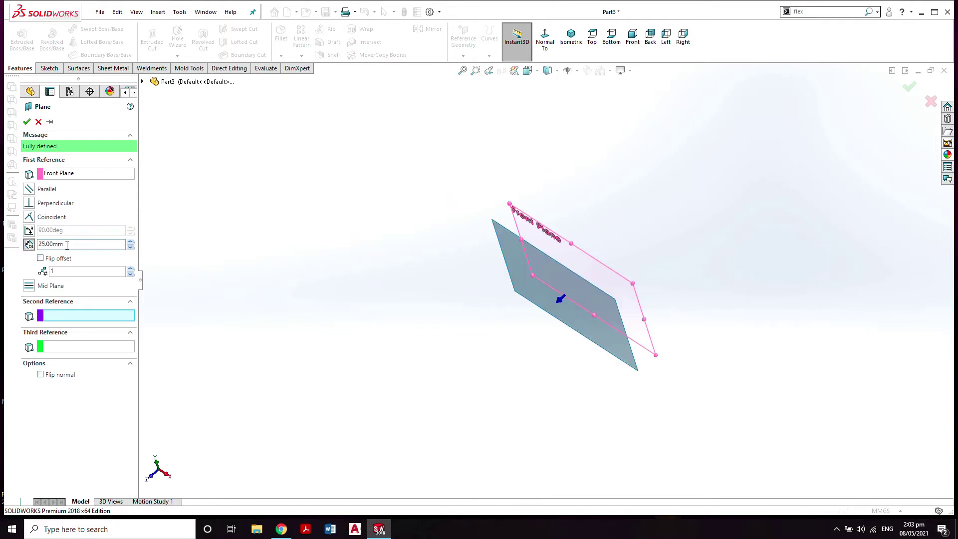
Set the number of planes to create to 2 and accept the offset planes
left_click(97, 273)
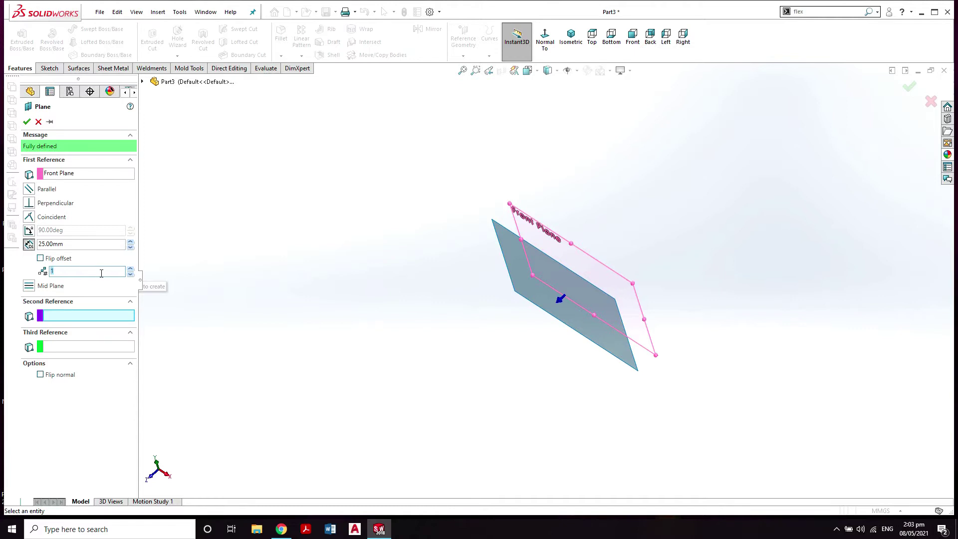
left_click(131, 268)
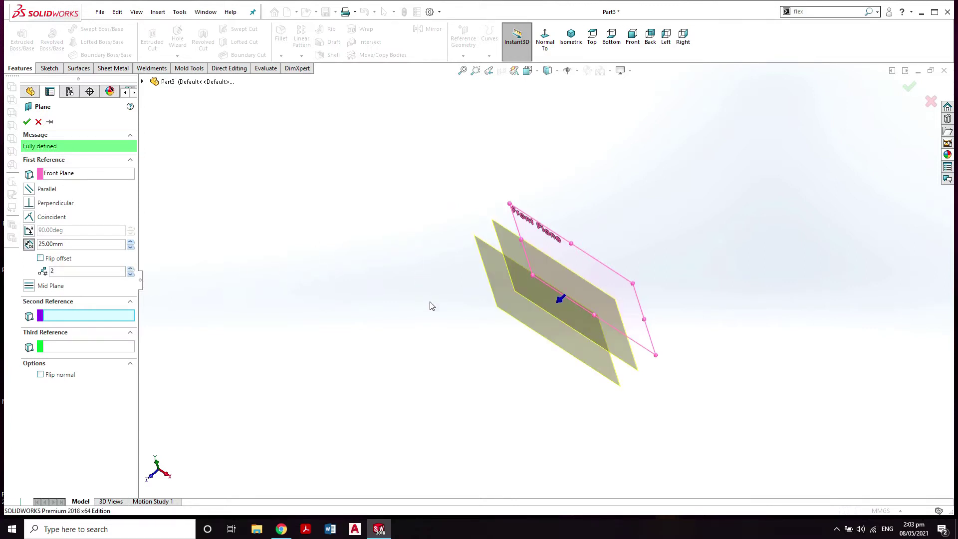
middle_click_drag(432, 305, 456, 280)
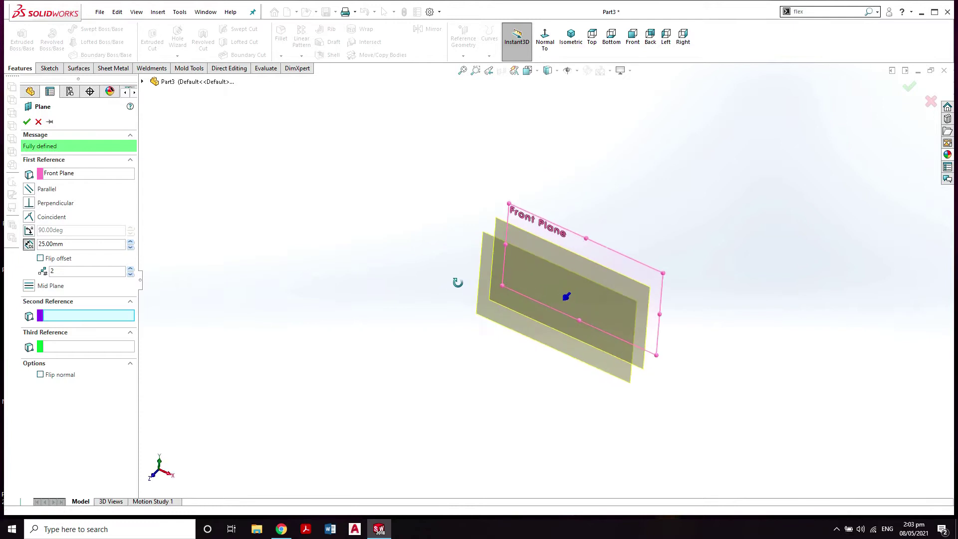
left_click(27, 121)
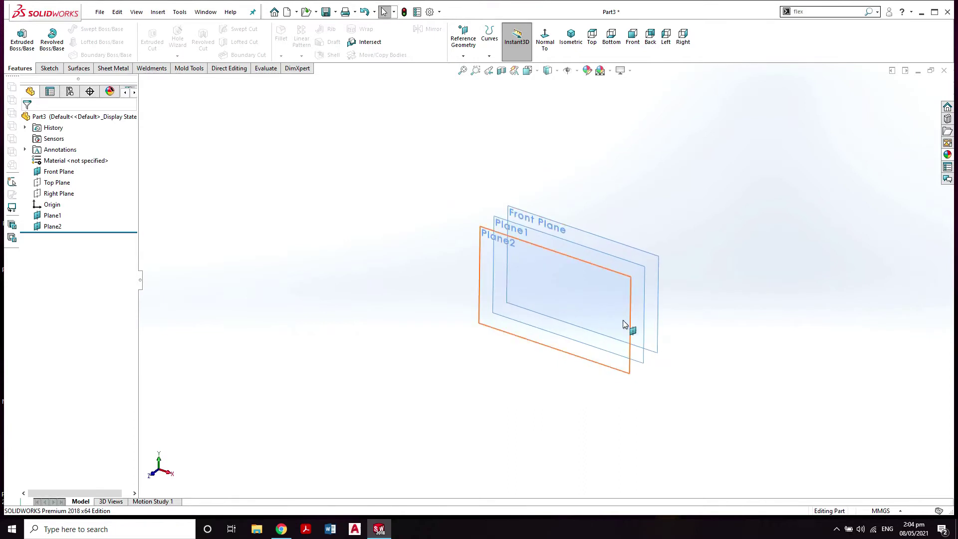
Create a reference plane offset 40 mm in front of Plane2
middle_click_drag(635, 321, 590, 325, "ctrl")
scroll(527, 299, "down", 2)
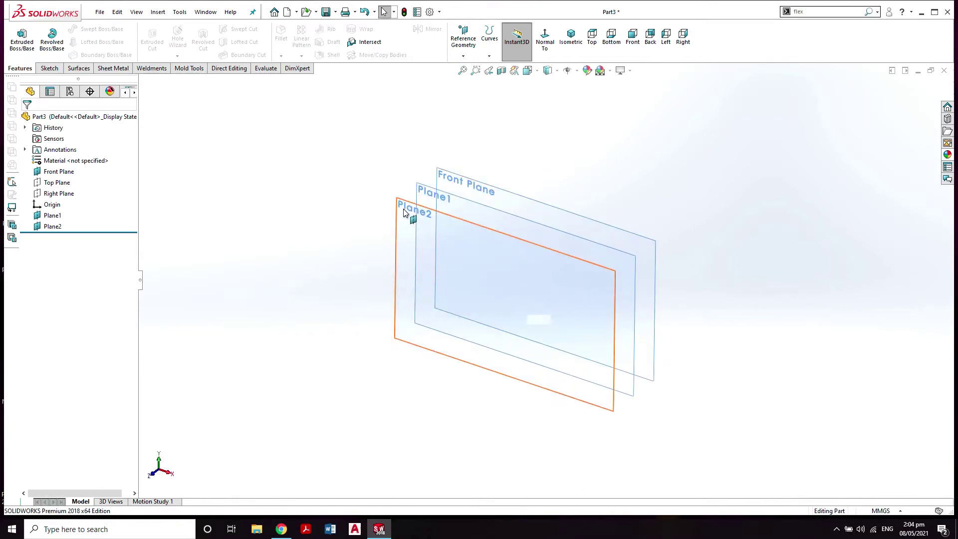
left_click(405, 207)
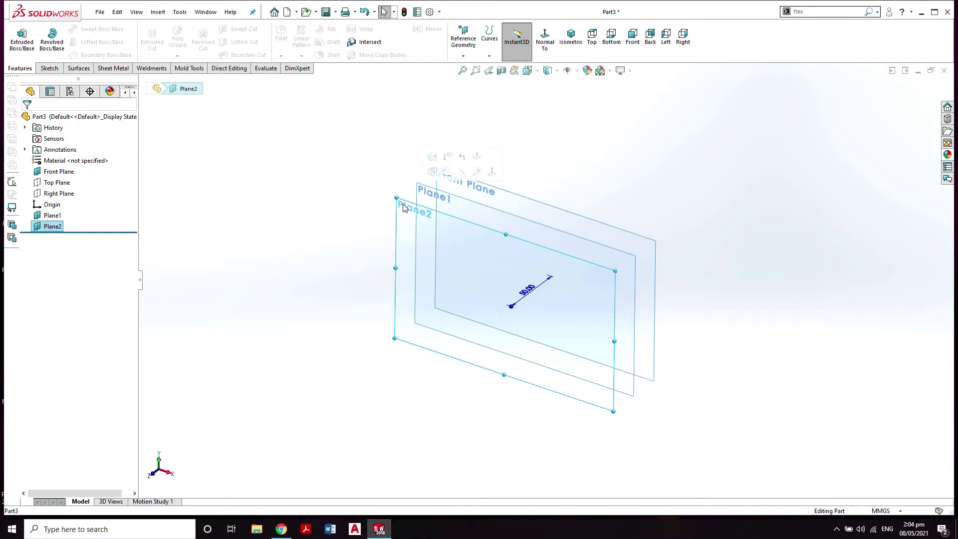
left_click_drag(397, 200, 411, 251, "ctrl")
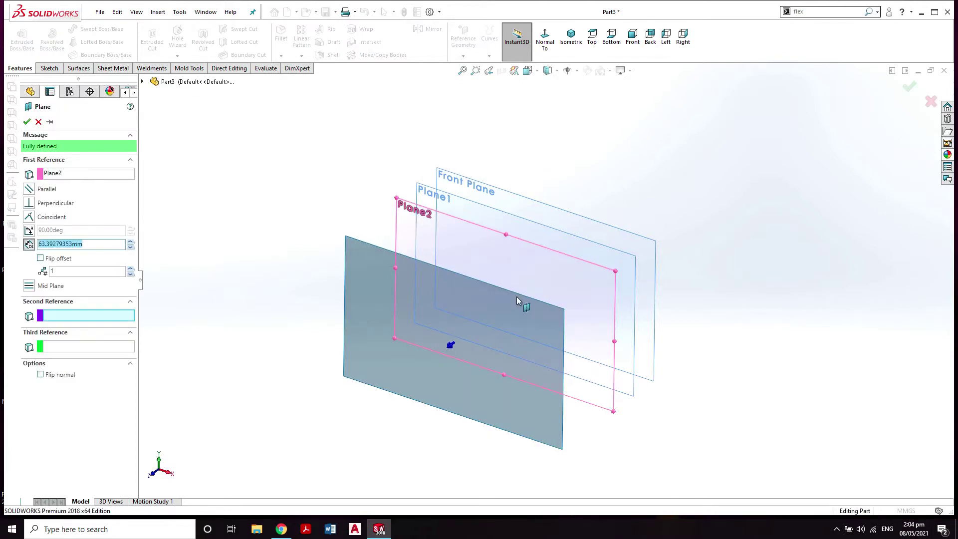
middle_click_drag(520, 299, 493, 303)
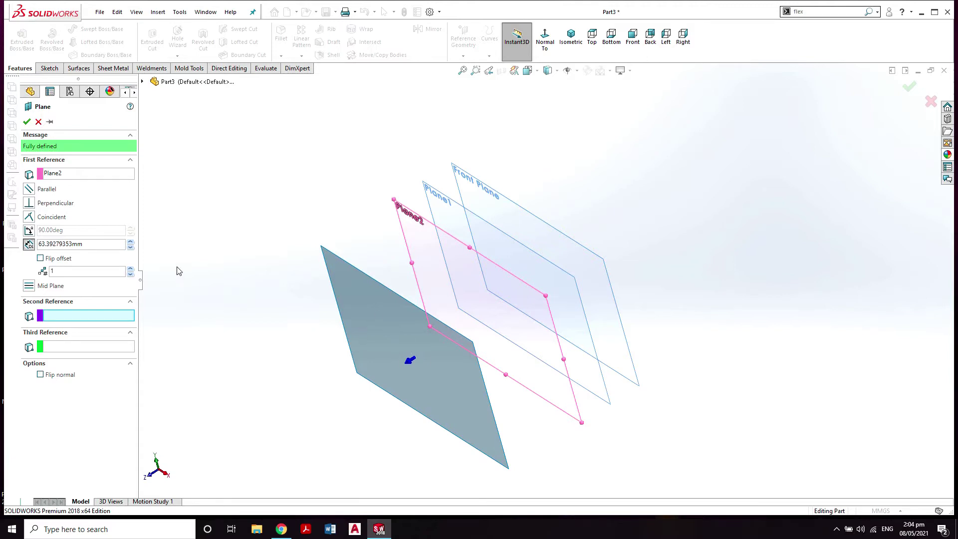
double_click(111, 247)
type("40")
key("Return")
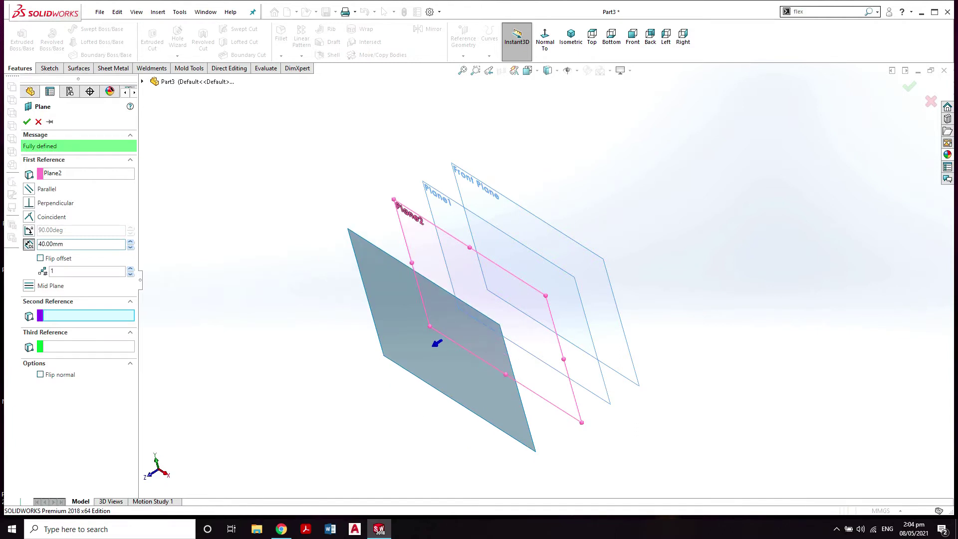
left_click(27, 122)
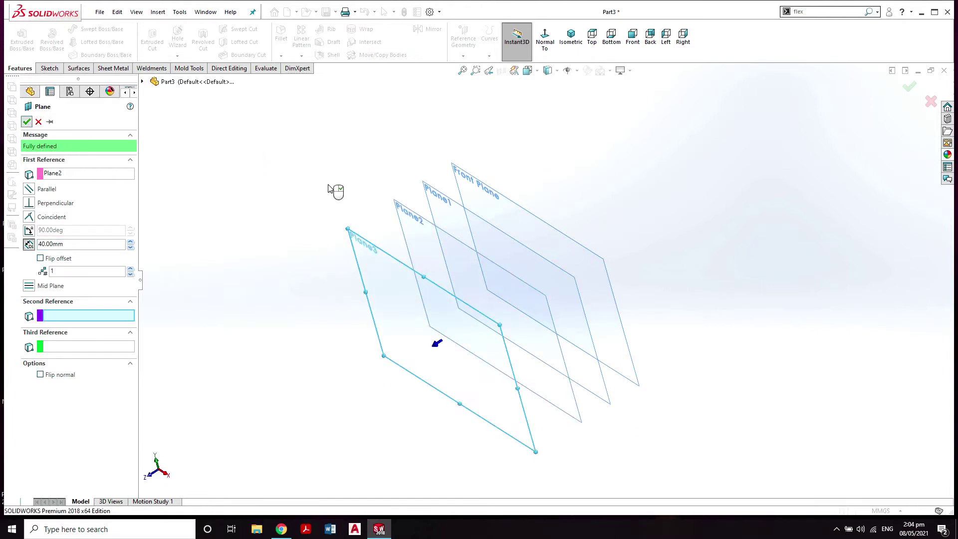
On the Front Plane, sketch a center rectangle about 106 mm wide and 43 mm high, centred on the origin
mouse_move(321, 253)
middle_mouse_down()
mouse_move(342, 220)
mouse_move(314, 242)
mouse_move(327, 262)
middle_mouse_up()
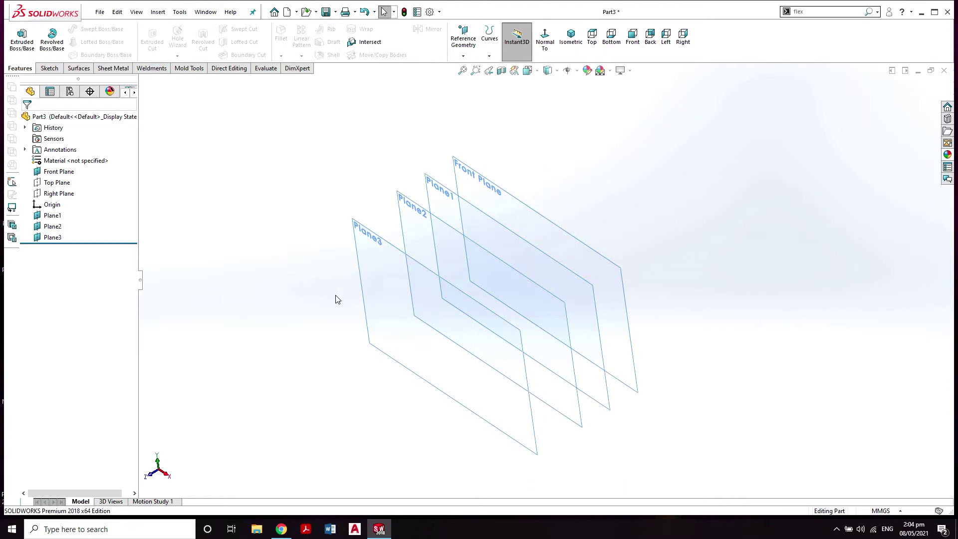
mouse_move(336, 299)
middle_mouse_down()
mouse_move(346, 267)
mouse_move(347, 297)
middle_mouse_up()
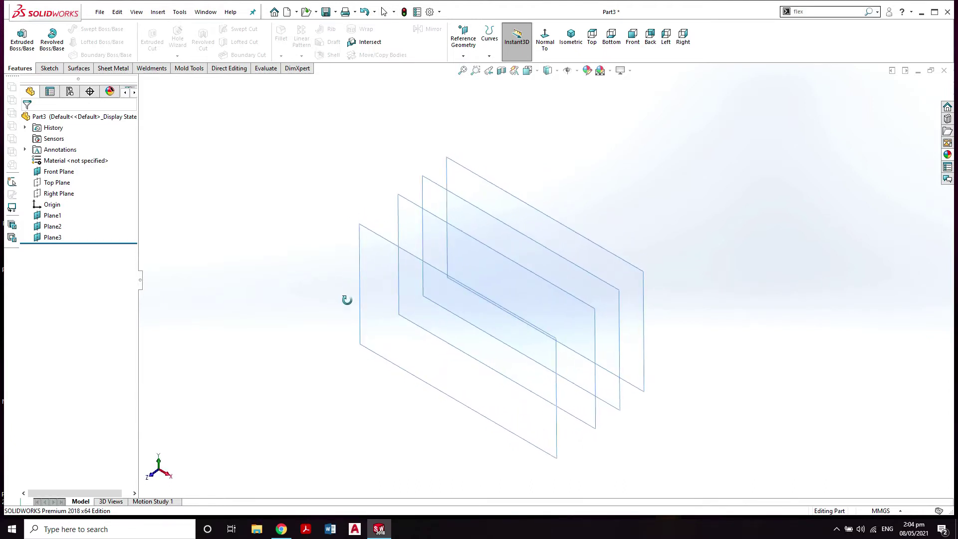
left_click(489, 189)
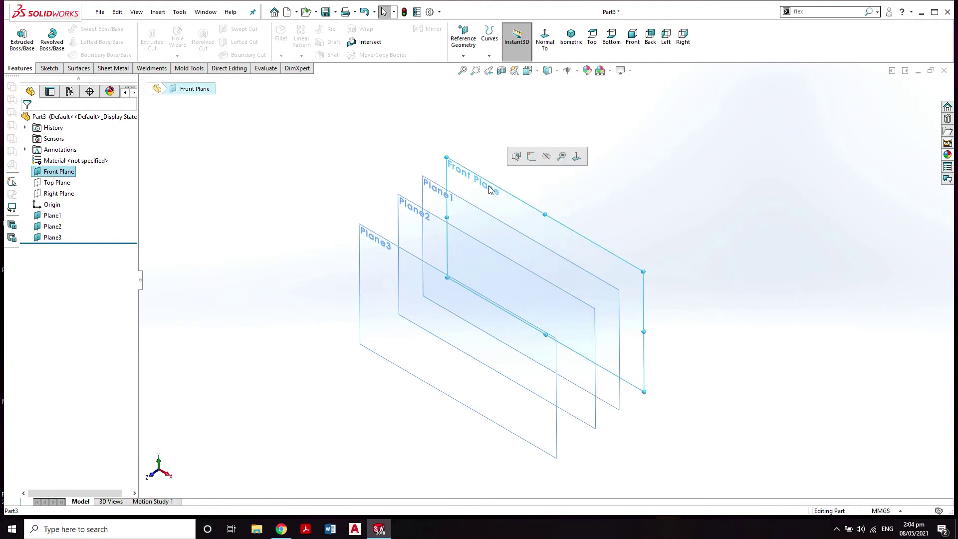
left_click(532, 156)
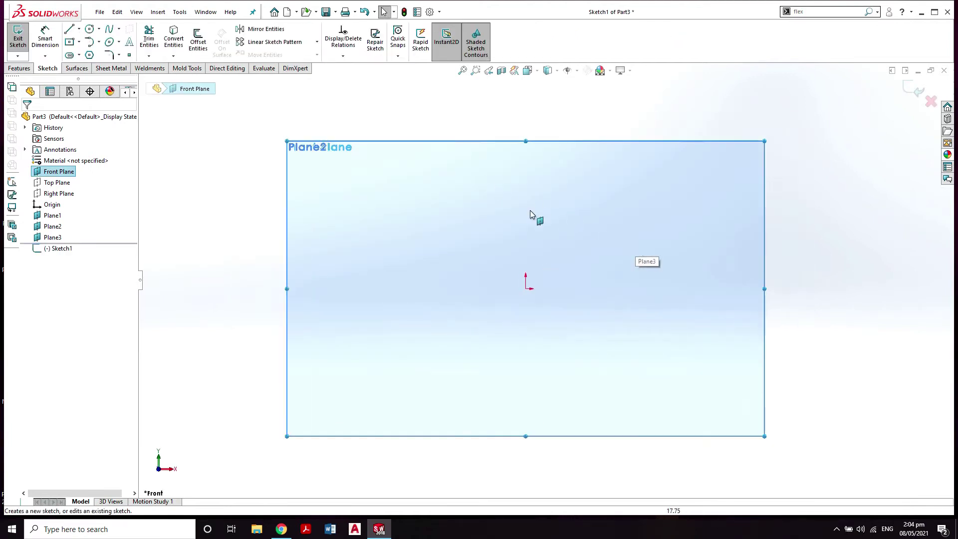
left_click(78, 42)
left_click(102, 67)
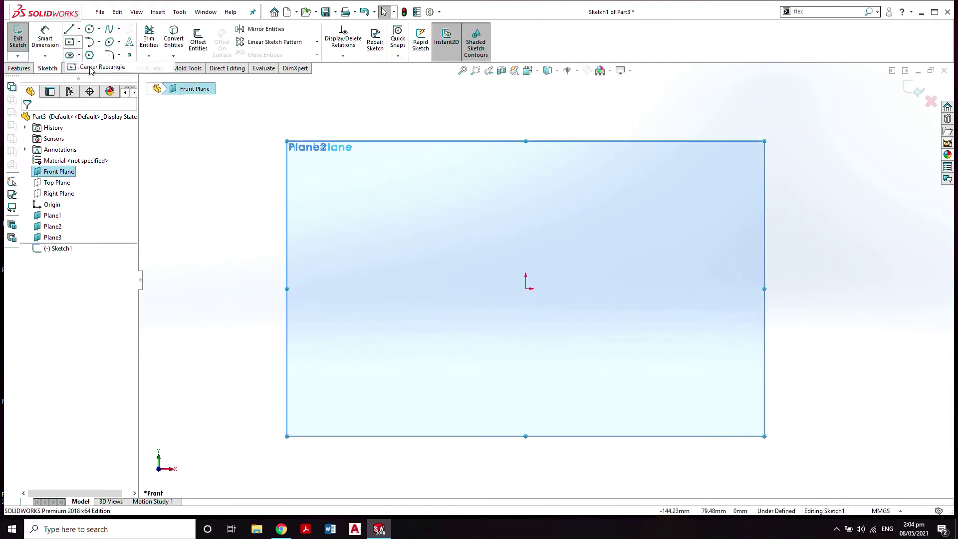
left_click(525, 289)
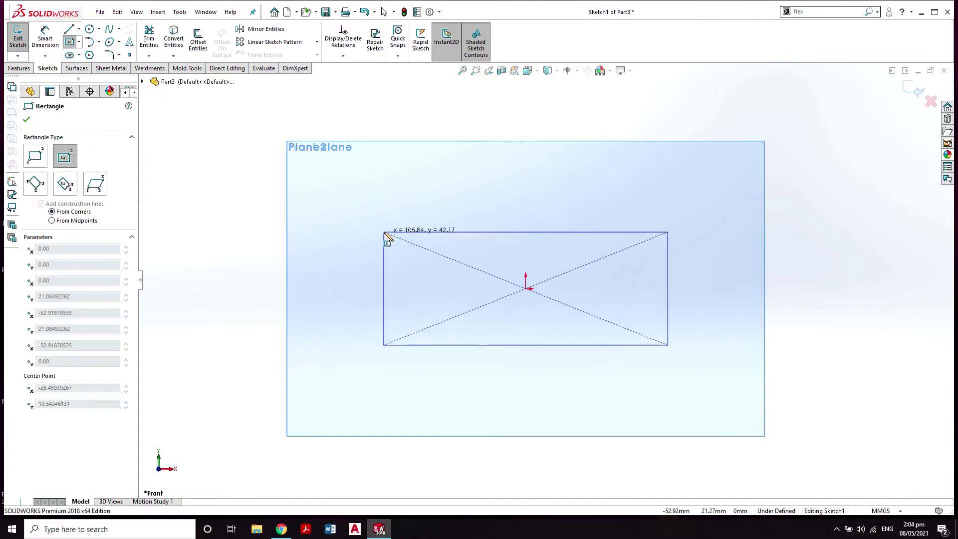
left_click(384, 231)
right_click(224, 160)
left_click(234, 168)
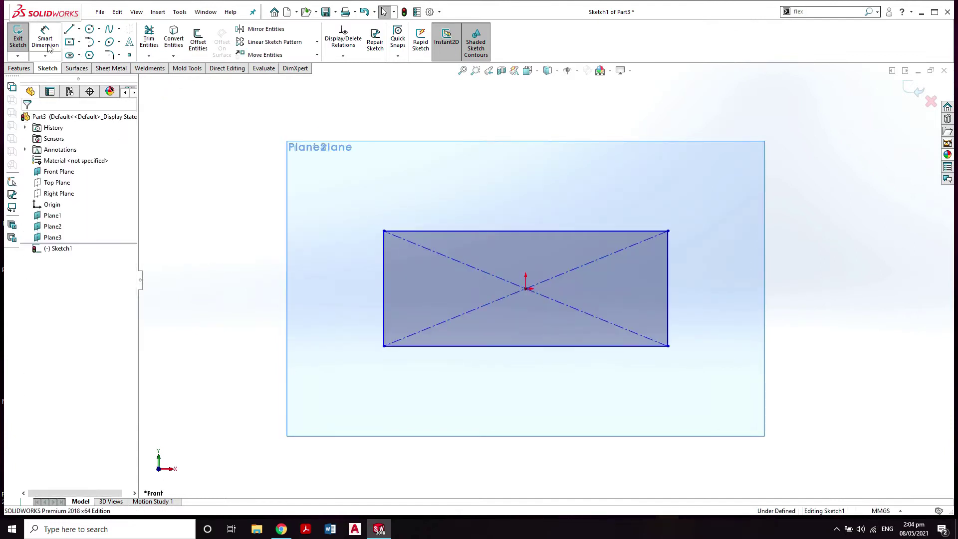
Dimension the rectangle's vertical side and set its height to 60 mm
left_click(45, 38)
left_click(384, 269)
left_click(350, 281)
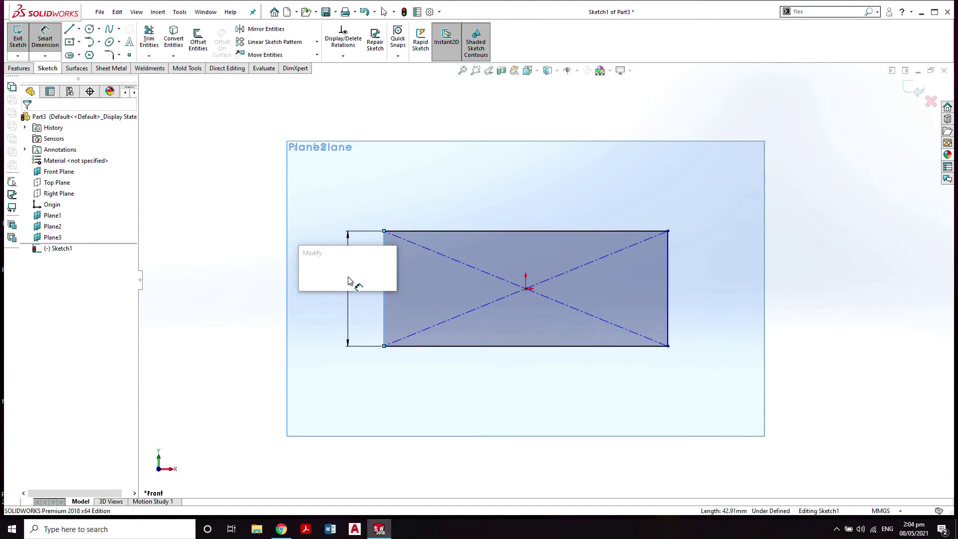
type("60")
key("Return")
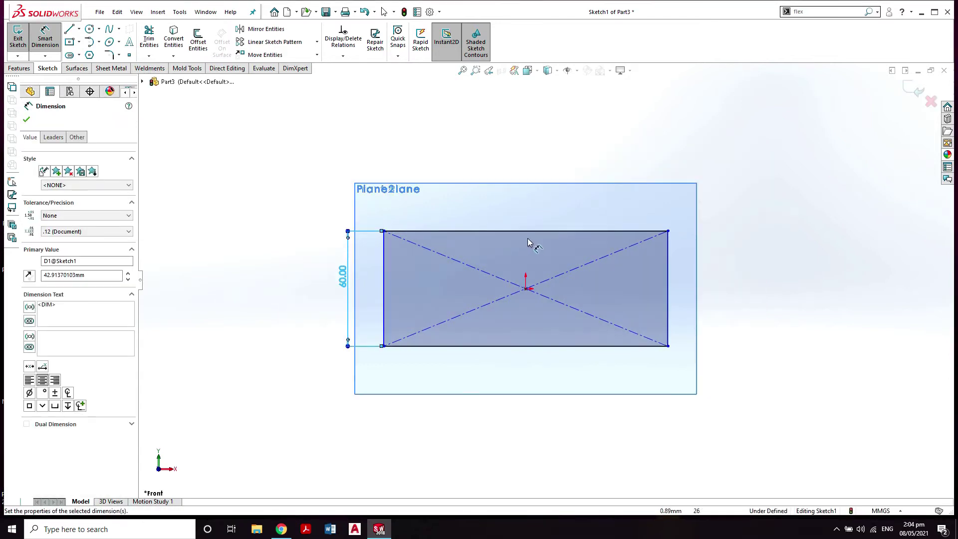
Dimension the rectangle's horizontal side, set its width to 60 mm, and close the sketch
left_click(538, 231)
left_click(530, 210)
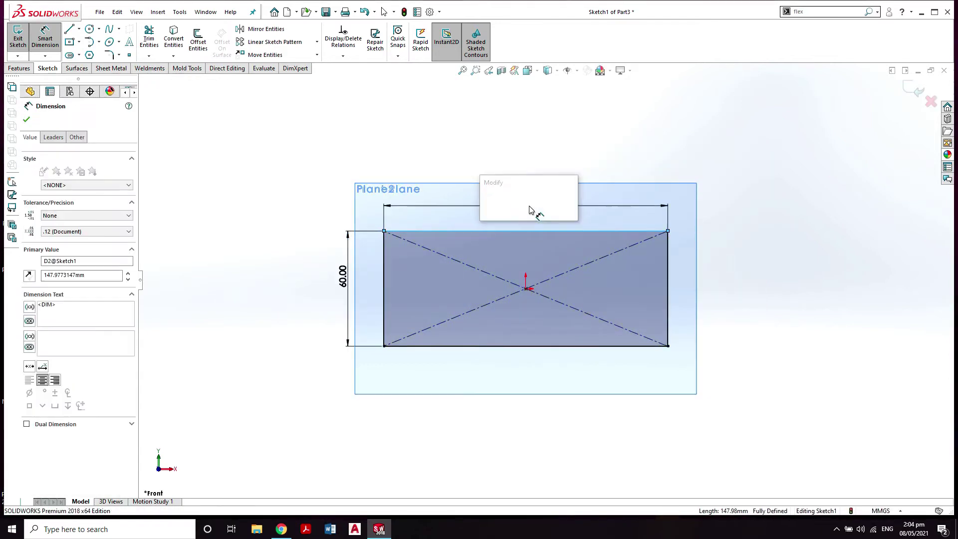
key("Return")
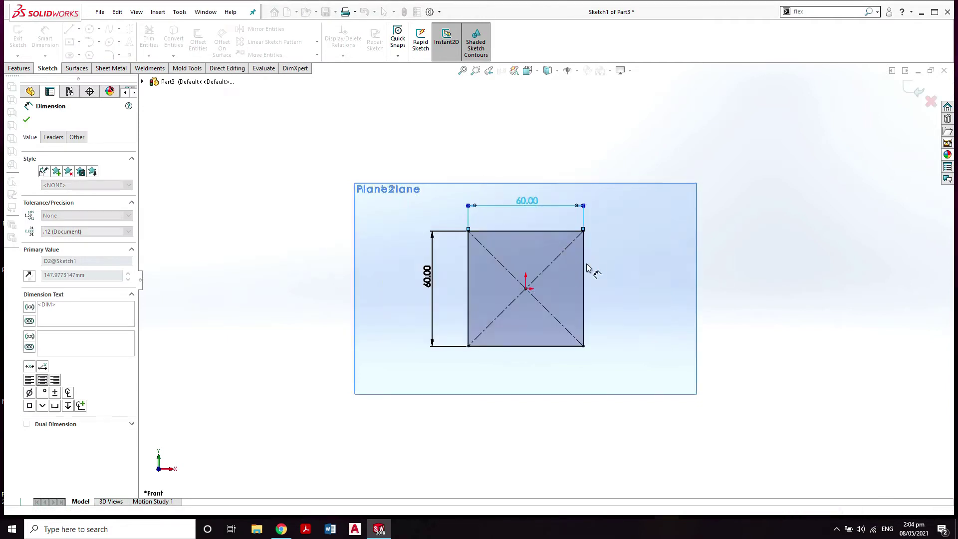
left_click(917, 92)
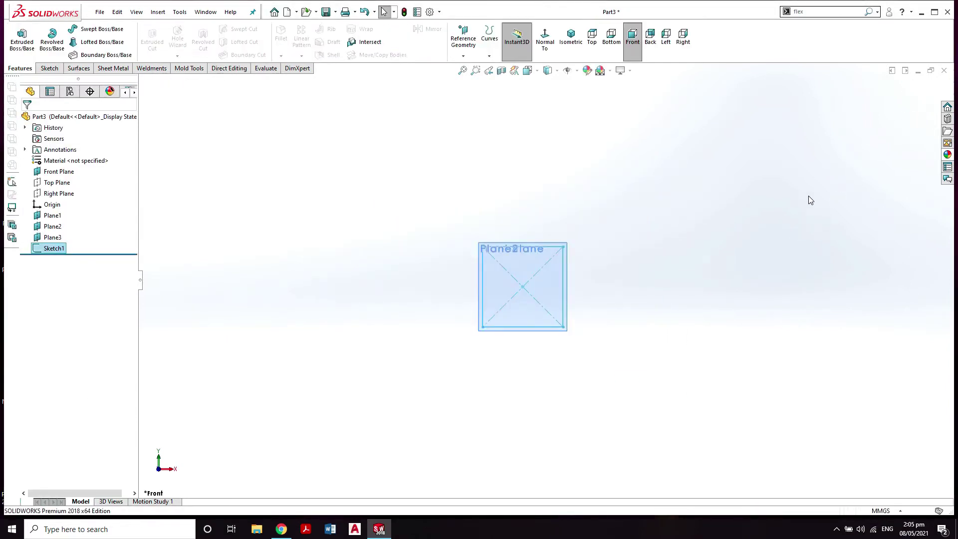
On Plane1, sketch a circle with a radius of about 21 mm centred on the origin
middle_click_drag(809, 199, 573, 303)
scroll(509, 284, "down", 3)
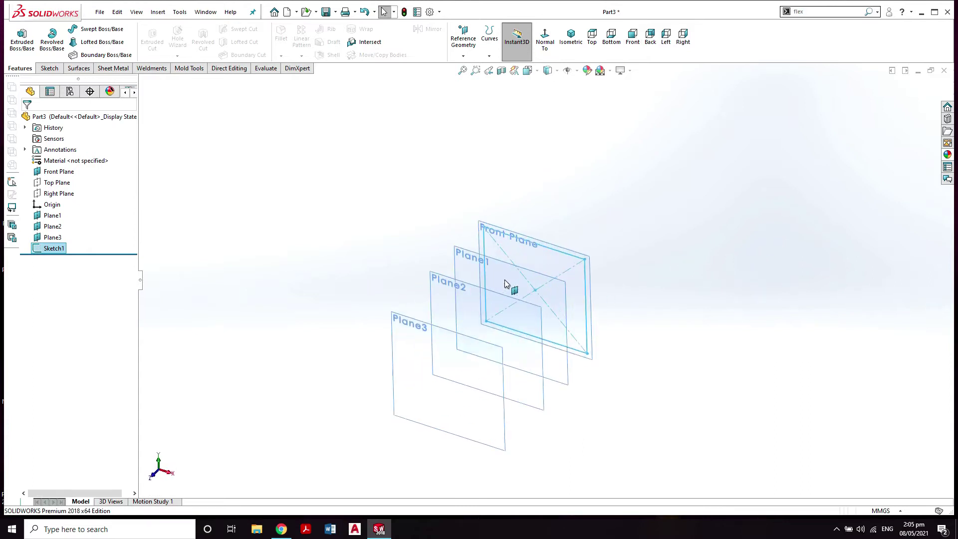
left_click(490, 268)
left_click(511, 229)
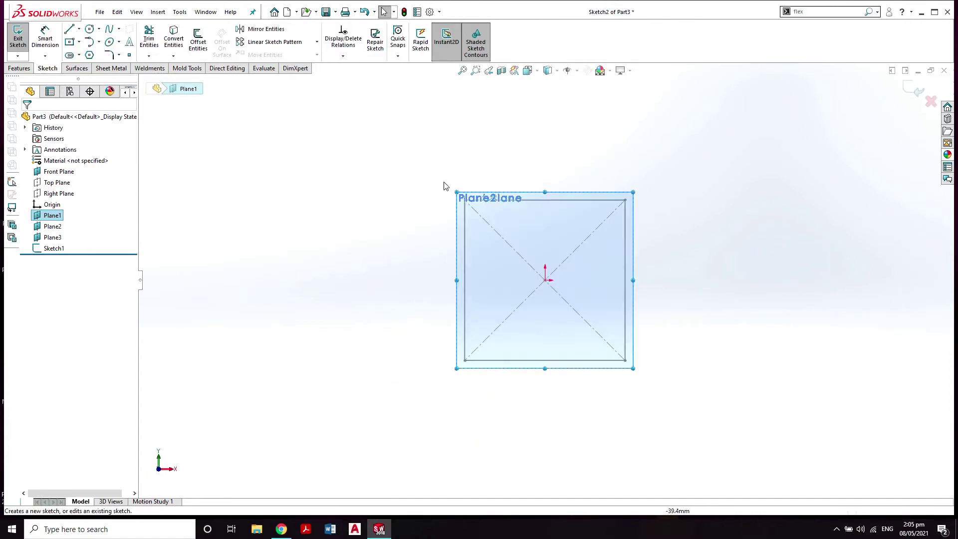
left_click(90, 28)
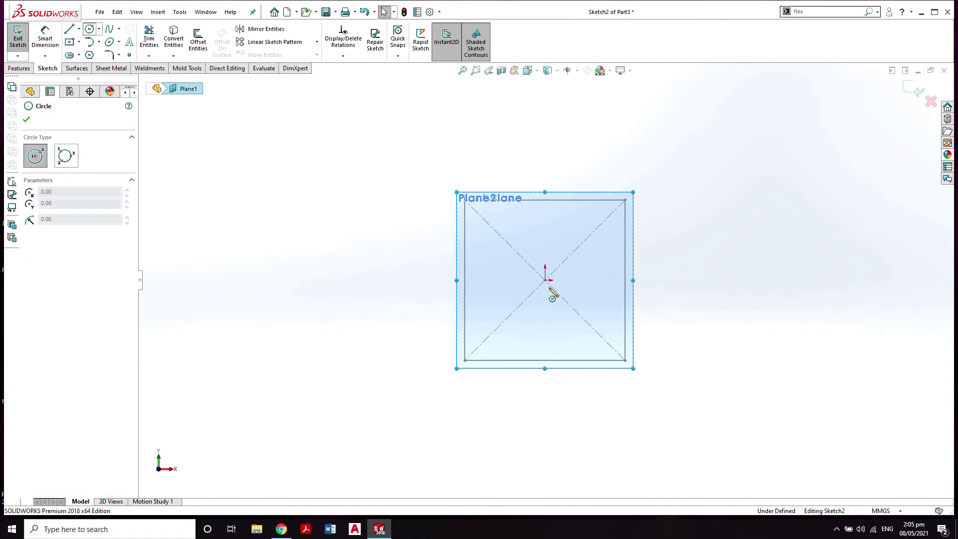
left_click_drag(545, 280, 570, 234)
right_click(435, 210)
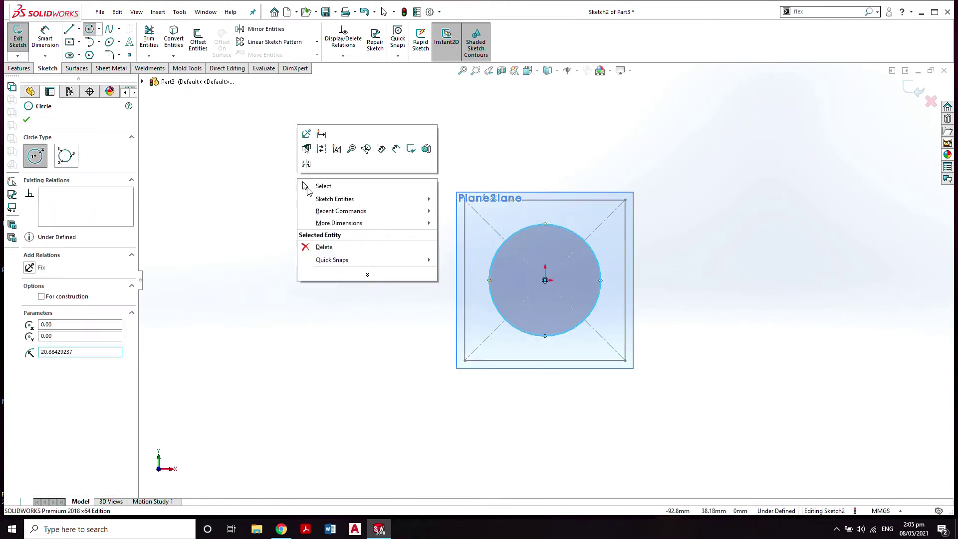
left_click(319, 186)
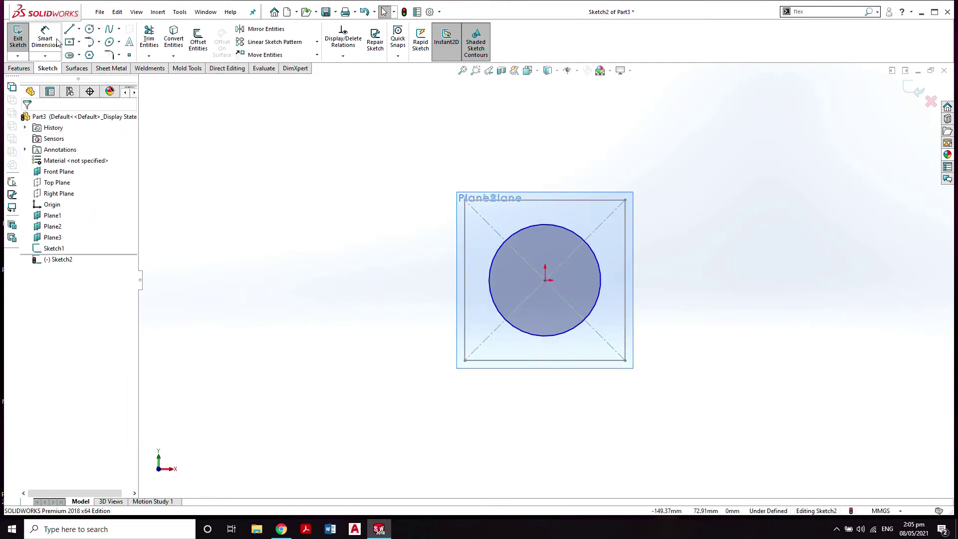
Dimension the circle on Plane1, set its diameter to 50 mm, and close the sketch
left_click(491, 283)
left_click(399, 278)
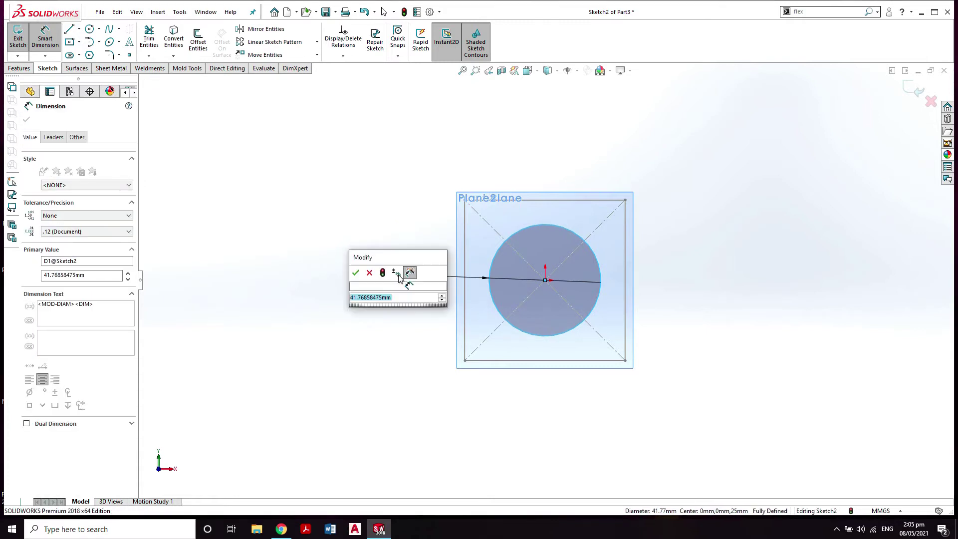
key("Return")
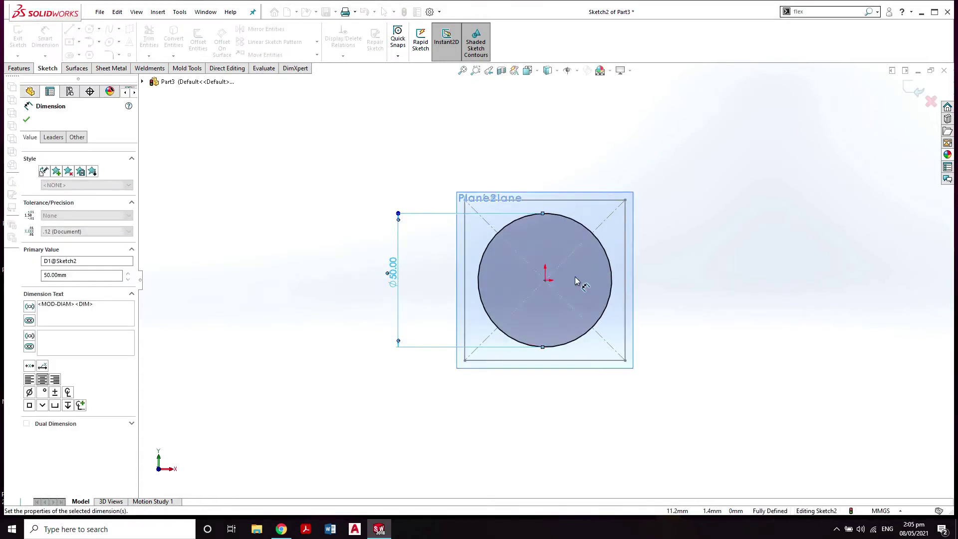
left_click(914, 89)
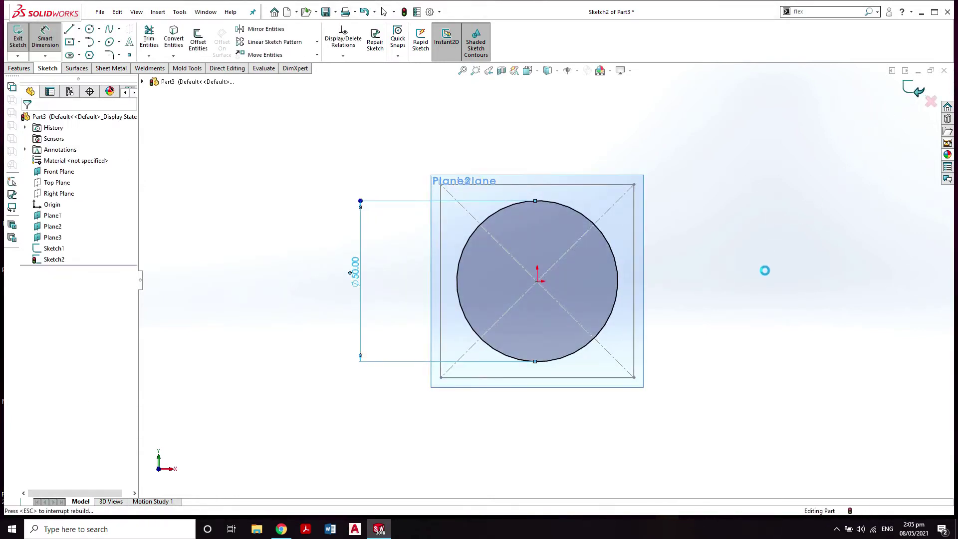
On Plane2, sketch a circle centred on the origin and passing through the square's corner, and close the sketch
middle_click_drag(783, 339, 714, 399)
left_click(433, 250)
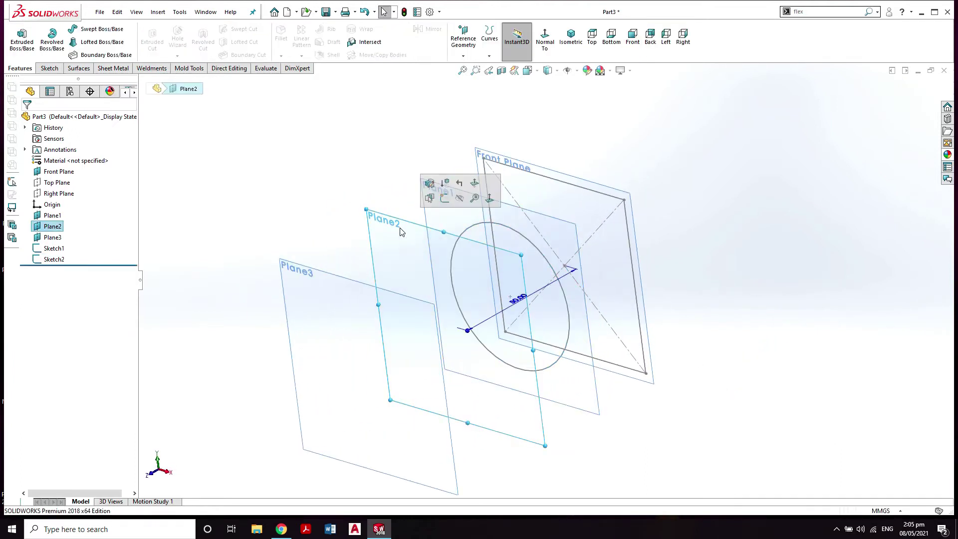
left_click(432, 199)
left_click(90, 29)
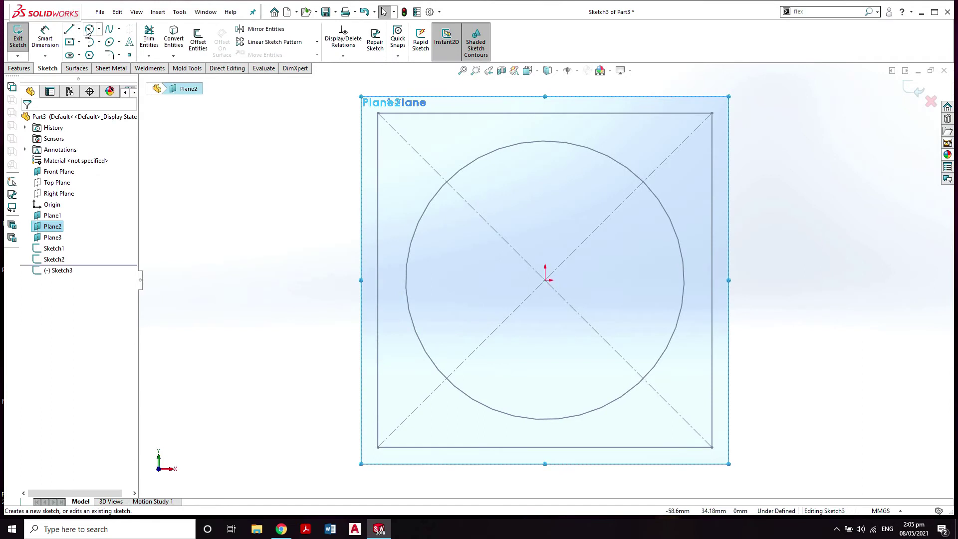
left_click(546, 280)
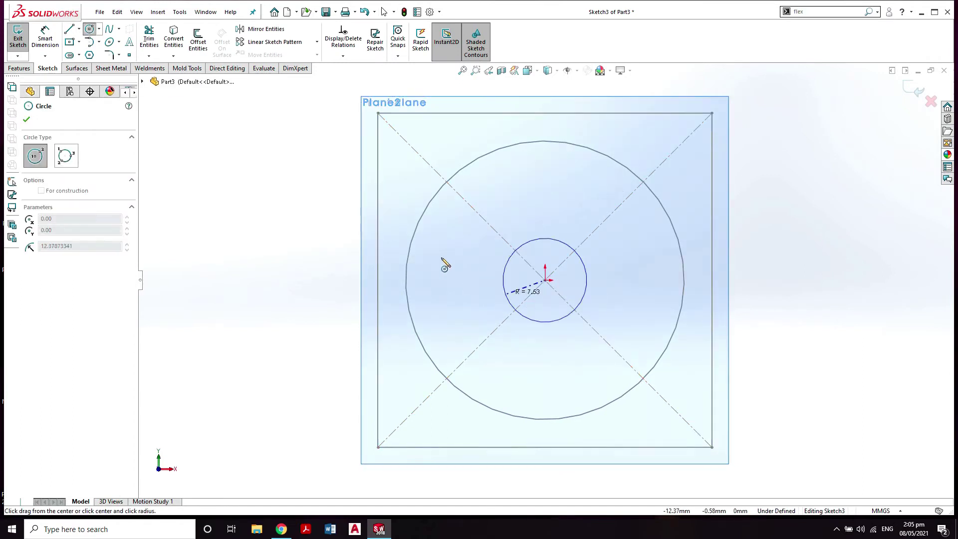
left_click(378, 113)
scroll(453, 287, "down", 3)
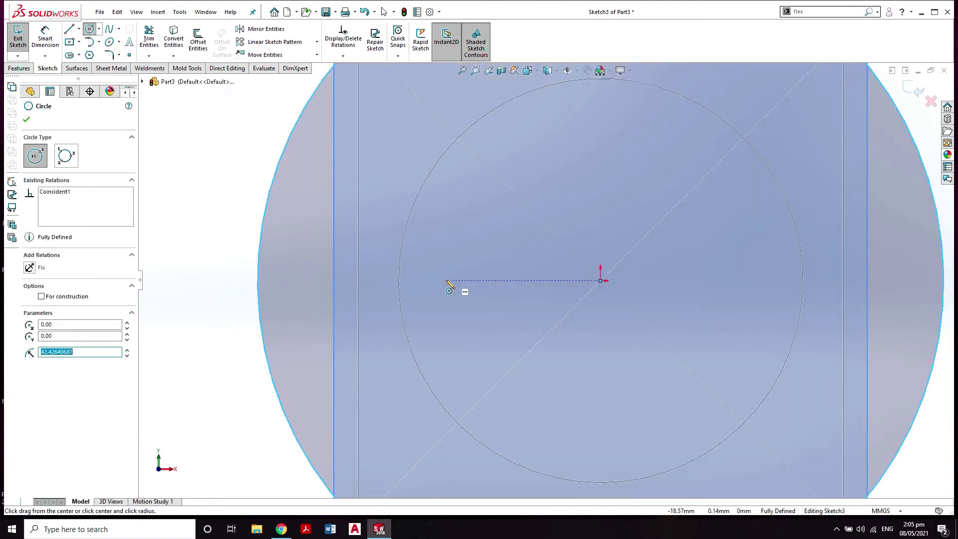
scroll(464, 292, "up", 4)
scroll(465, 292, "up", 3)
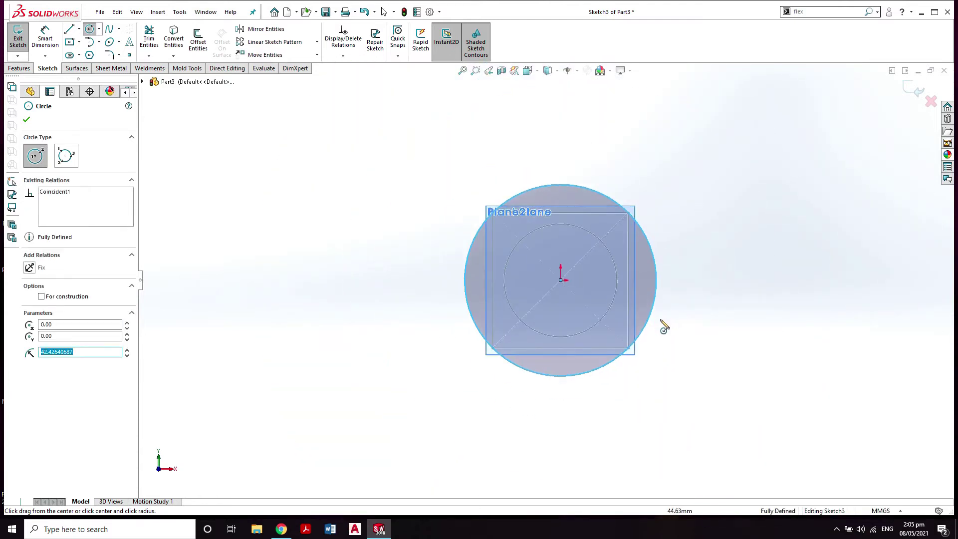
mouse_move(664, 325)
middle_mouse_down()
mouse_move(617, 361)
mouse_move(539, 373)
mouse_move(601, 370)
mouse_move(623, 348)
middle_mouse_up()
left_click(916, 91)
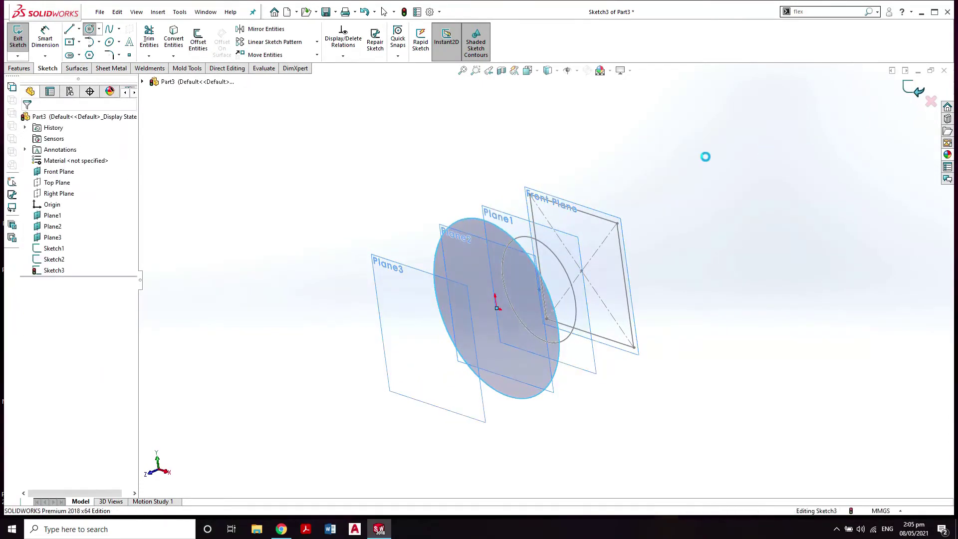
right_click(700, 165)
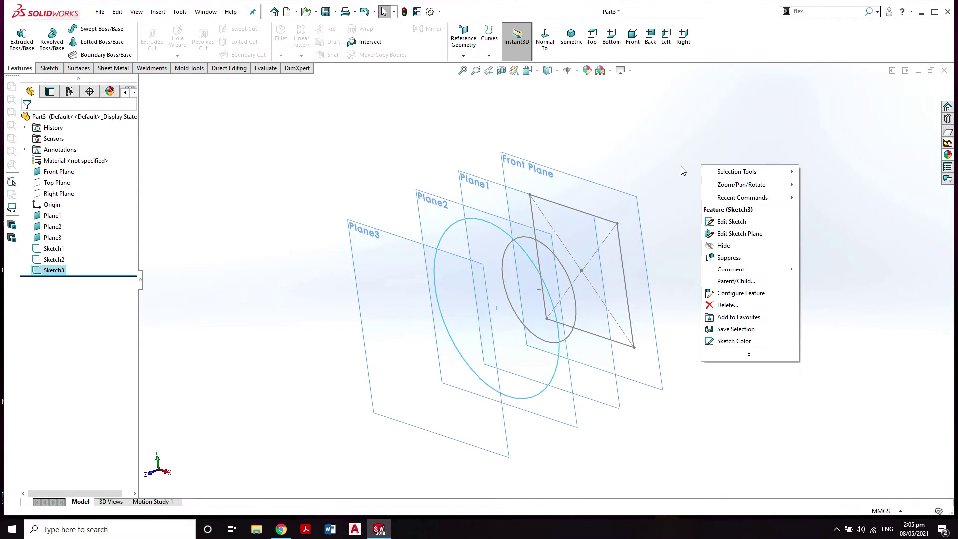
key("Escape")
Copy the large circle sketch from Plane2 and paste it onto Plane3
middle_click_drag(631, 200, 648, 216)
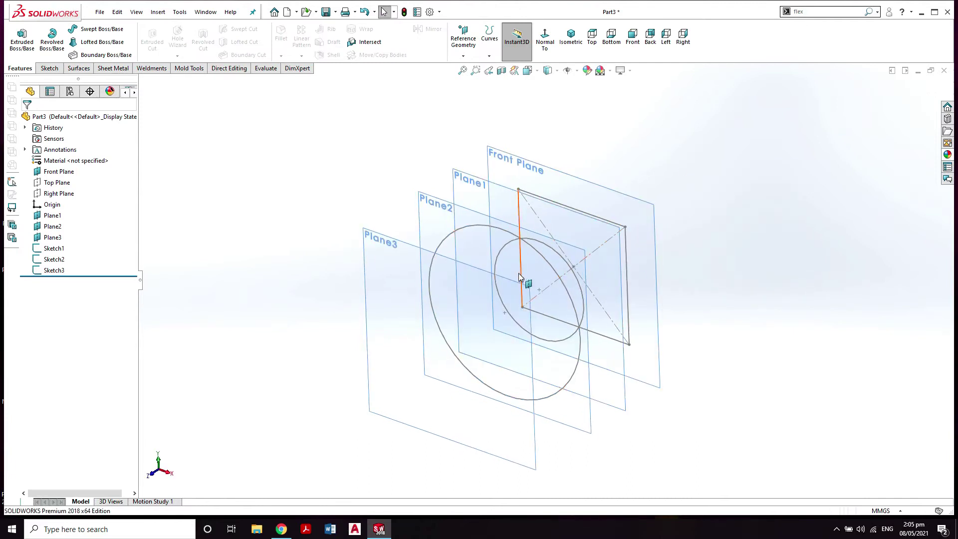
mouse_move(533, 344)
middle_mouse_down()
mouse_move(520, 332)
mouse_move(528, 343)
middle_mouse_up()
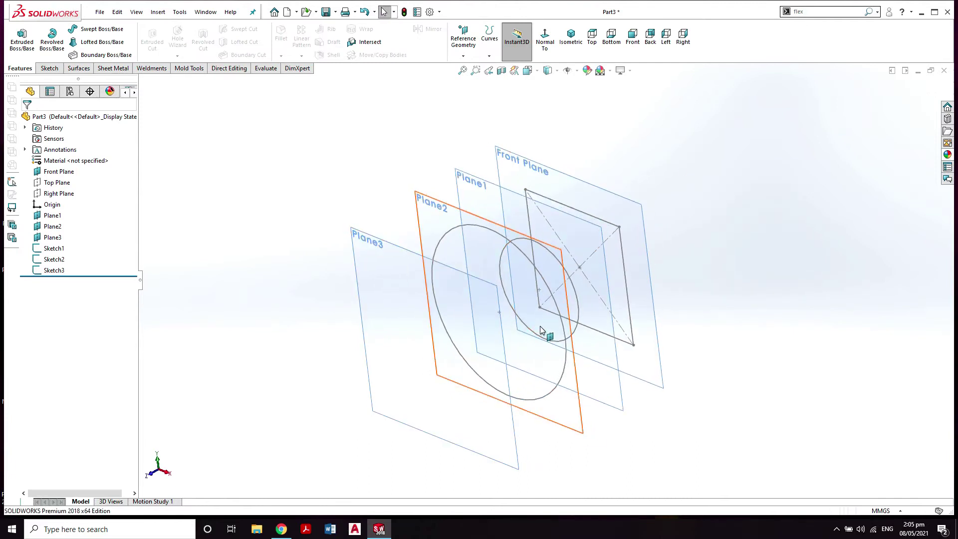
mouse_move(509, 374)
middle_mouse_down()
mouse_move(497, 342)
mouse_move(509, 368)
middle_mouse_up()
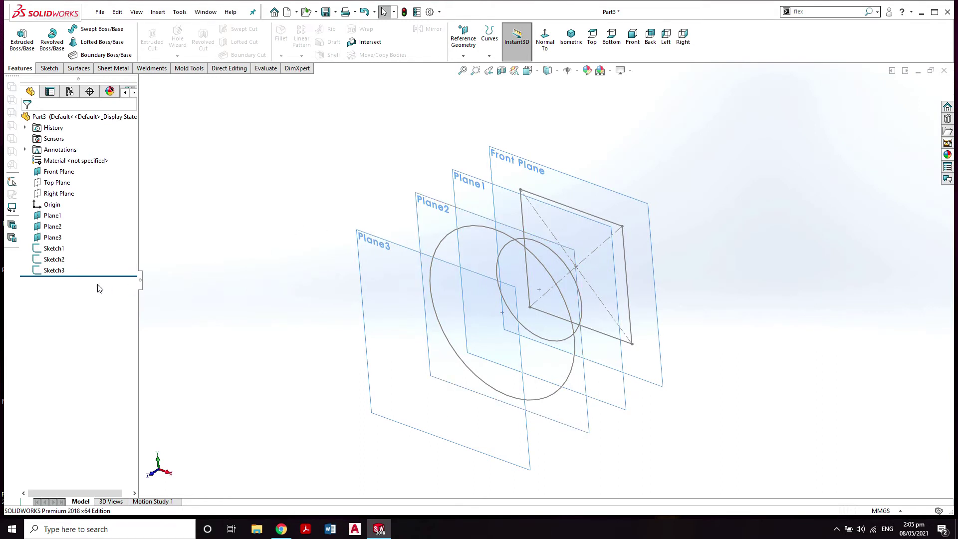
left_click(55, 270)
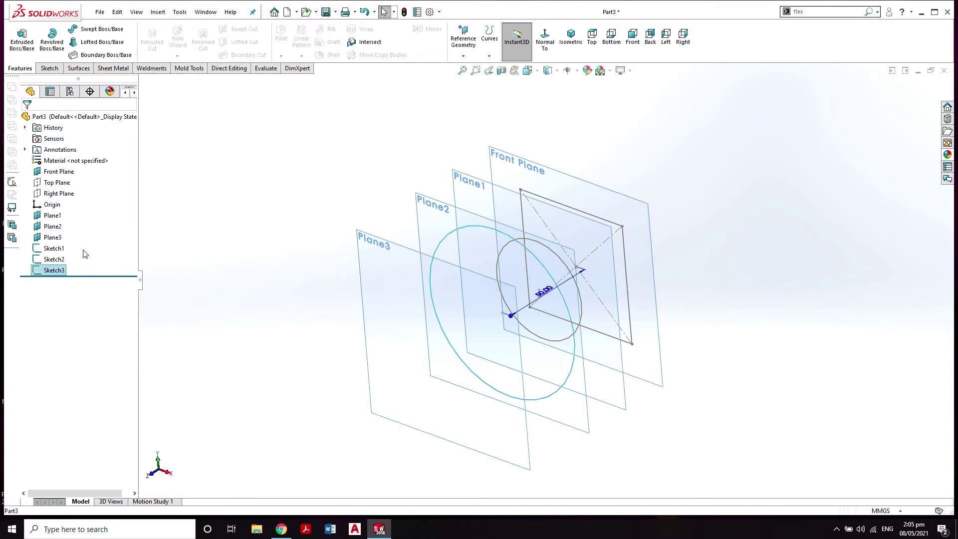
left_click(55, 240)
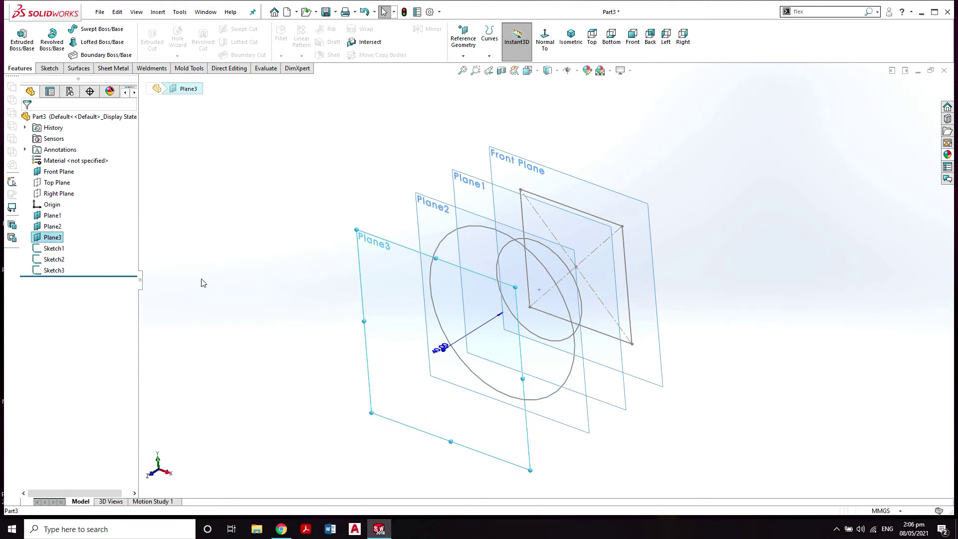
key("ctrl+v")
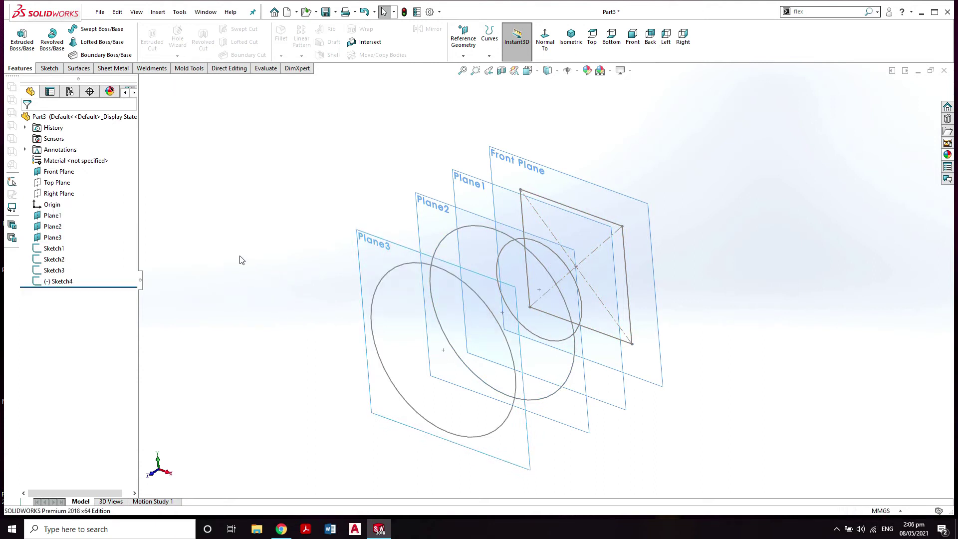
Hide the reference planes Plane1, Plane2 and Plane3
mouse_move(278, 300)
middle_mouse_down()
mouse_move(280, 338)
mouse_move(366, 281)
middle_mouse_up()
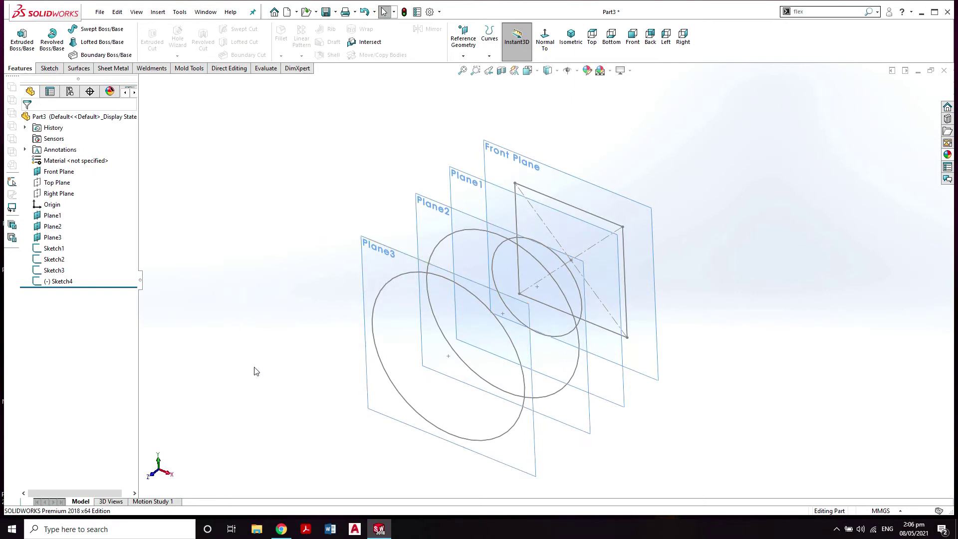
middle_click_drag(263, 368, 235, 315)
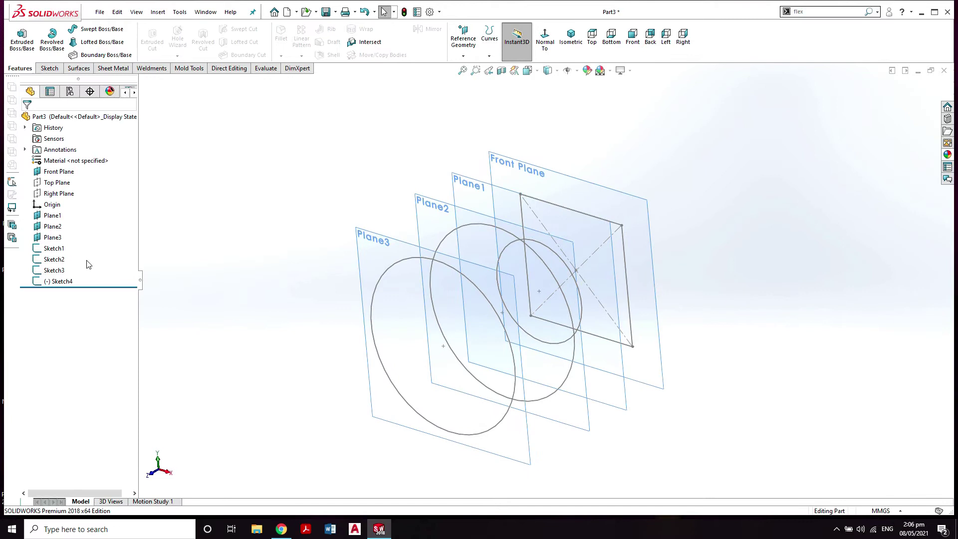
left_click(52, 237)
left_click(53, 216, "shift")
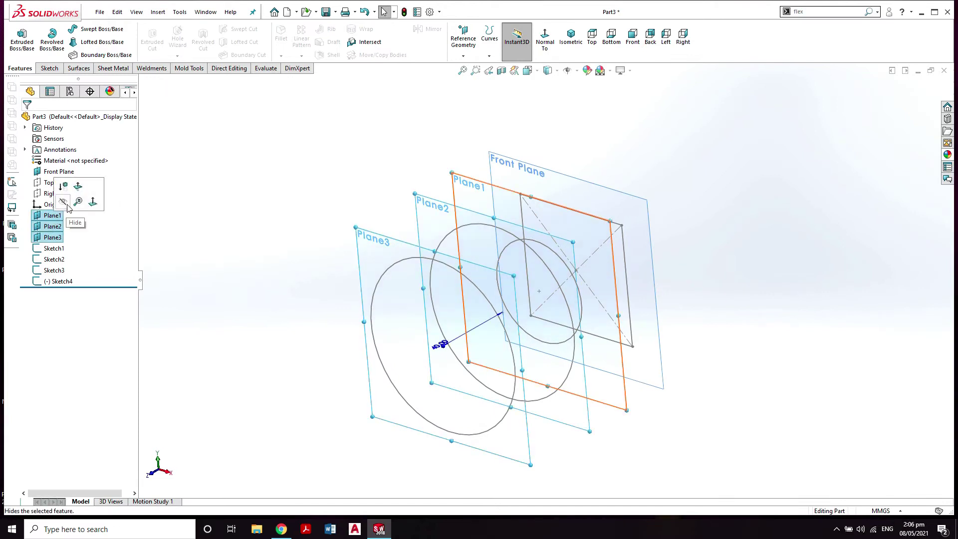
left_click(64, 202)
Set up a lofted boss with the circles on Plane3, Plane2 and Plane1 and the Front Plane square as profiles, in that order
mouse_move(289, 232)
middle_mouse_down()
mouse_move(331, 283)
mouse_move(435, 256)
mouse_move(455, 305)
mouse_move(489, 313)
middle_mouse_up()
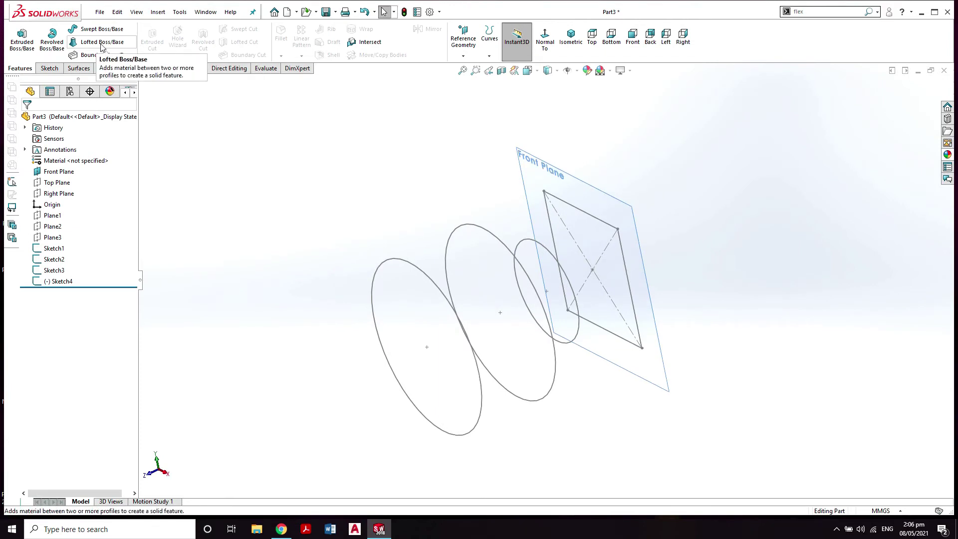
left_click(101, 44)
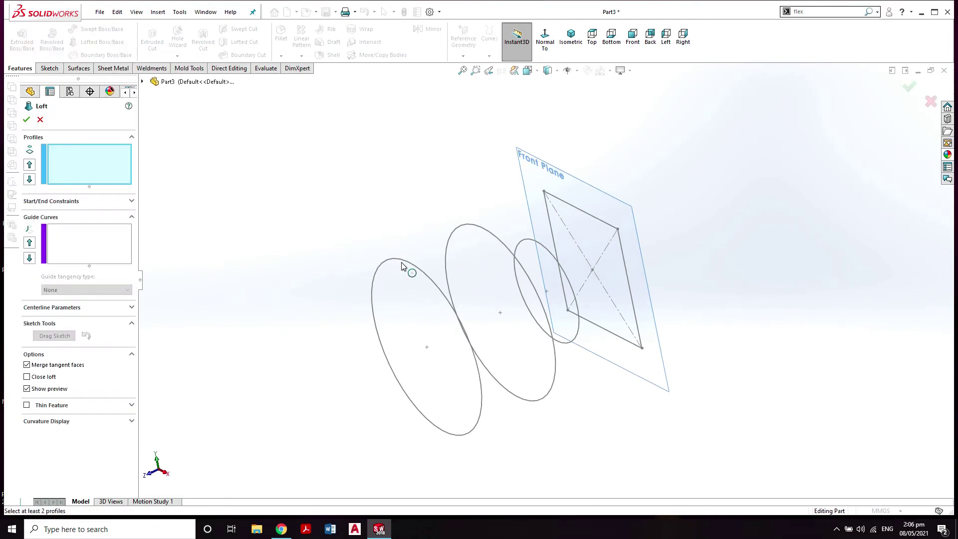
mouse_move(424, 281)
middle_mouse_down()
mouse_move(434, 278)
mouse_move(436, 302)
middle_mouse_up()
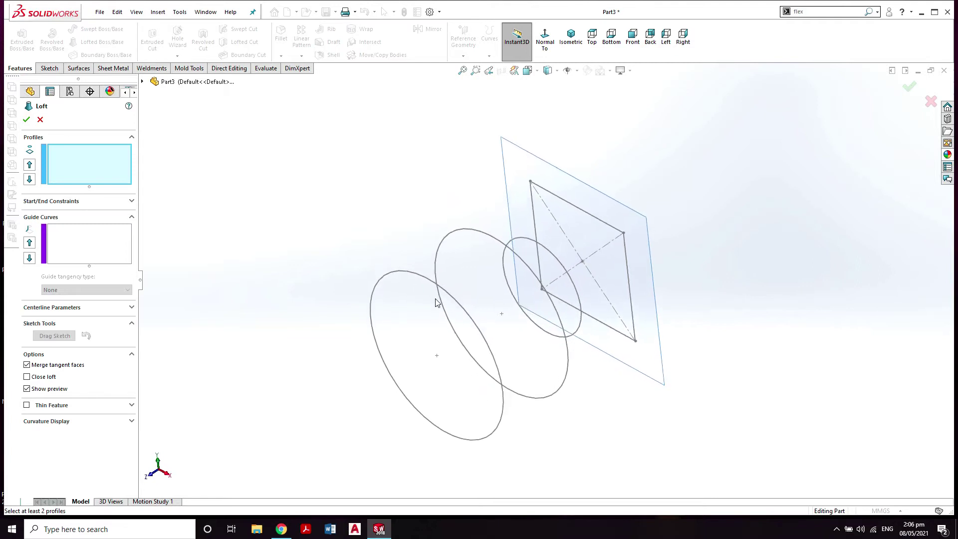
left_click(459, 306)
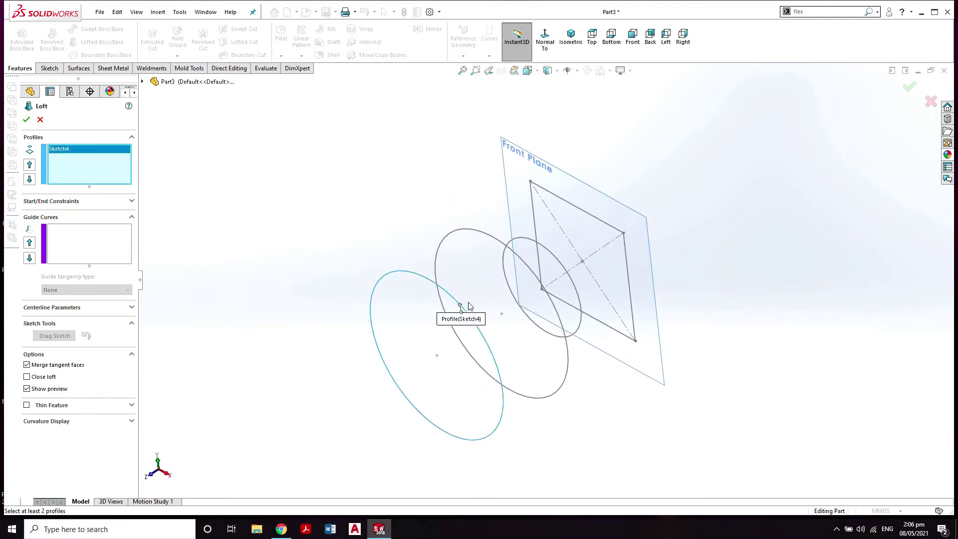
left_click(525, 262)
middle_click_drag(529, 255, 531, 266)
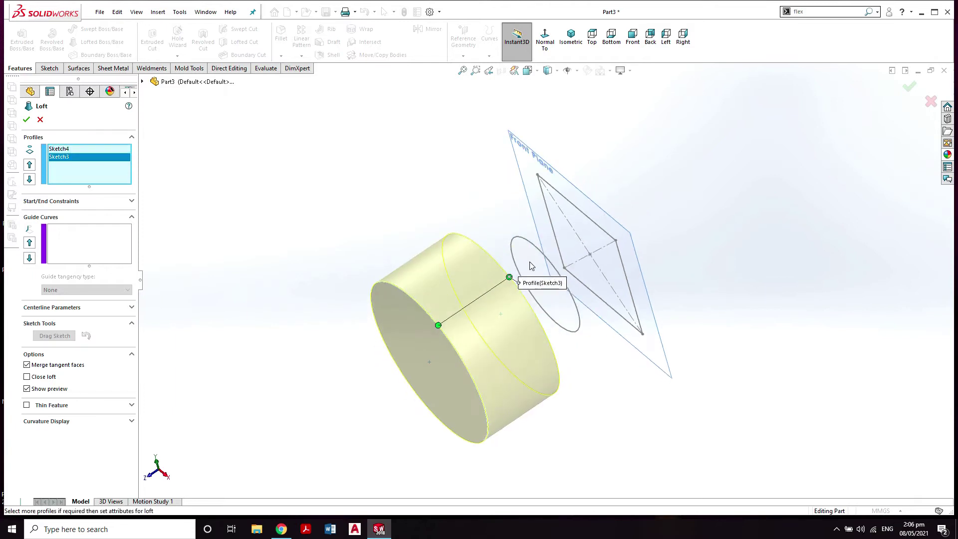
left_click(547, 260)
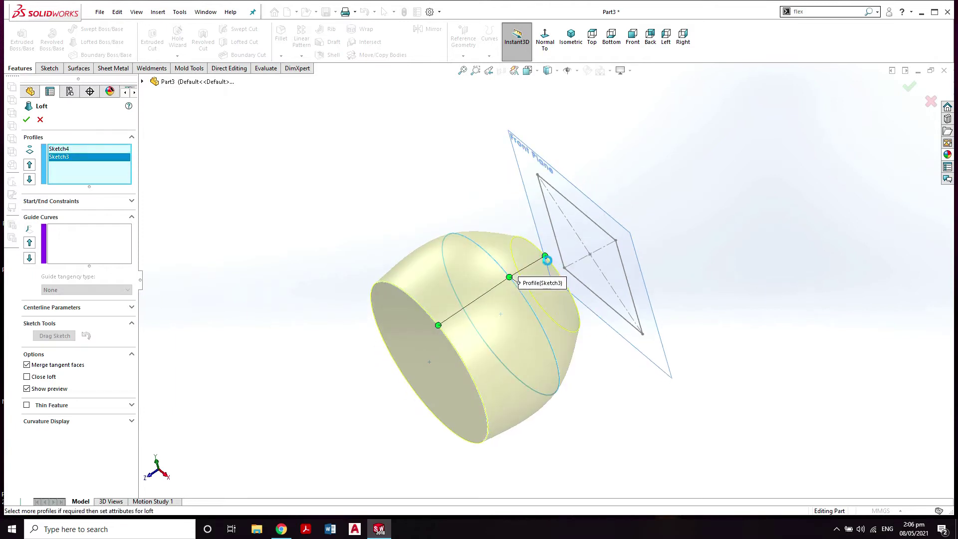
mouse_move(561, 244)
middle_mouse_down()
mouse_move(529, 274)
mouse_move(568, 243)
mouse_move(564, 253)
mouse_move(564, 235)
mouse_move(575, 242)
middle_mouse_up()
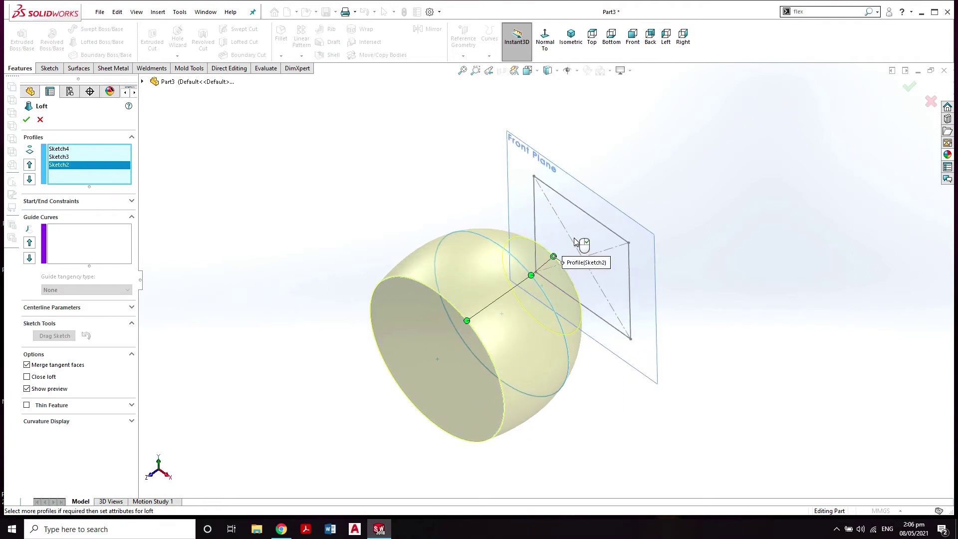
left_click(601, 228)
mouse_move(644, 192)
middle_mouse_down()
mouse_move(513, 303)
mouse_move(439, 306)
mouse_move(522, 297)
mouse_move(608, 270)
mouse_move(616, 254)
mouse_move(595, 209)
mouse_move(567, 230)
mouse_move(546, 224)
mouse_move(587, 214)
middle_mouse_up()
middle_click_drag(598, 303, 605, 274)
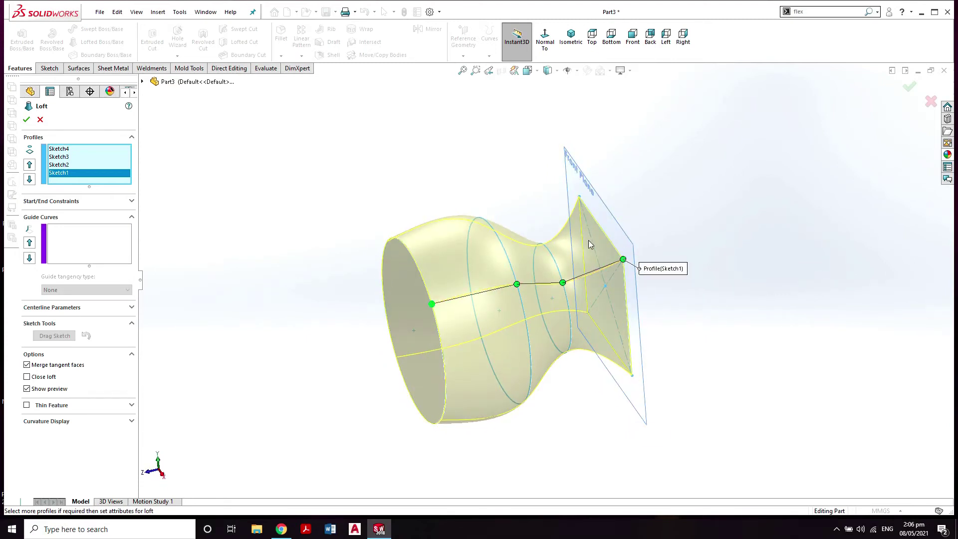
Create the lofted boss from the four selected profiles
left_click(26, 120)
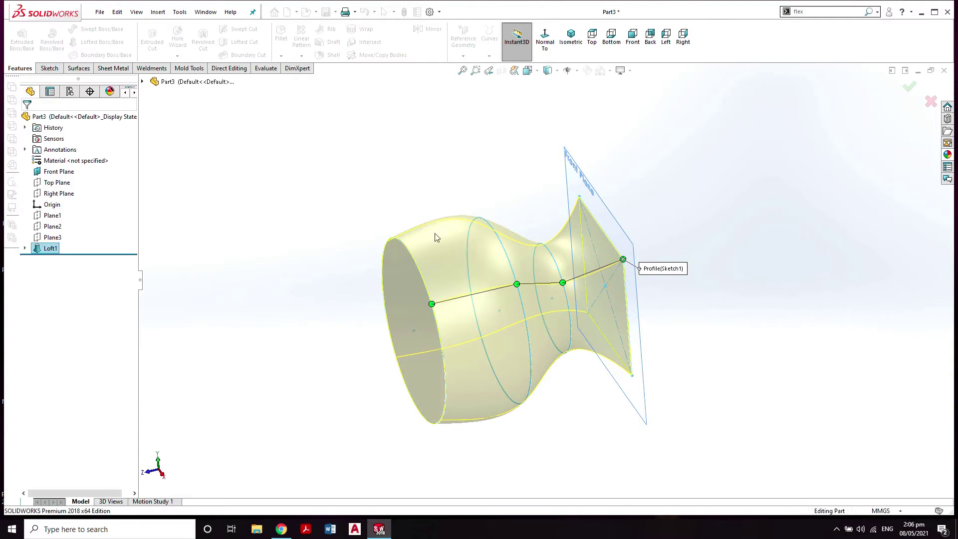
mouse_move(439, 233)
middle_mouse_down()
mouse_move(599, 385)
mouse_move(544, 381)
mouse_move(584, 372)
mouse_move(649, 332)
mouse_move(537, 358)
mouse_move(550, 352)
middle_mouse_up()
scroll(630, 278, "up", 1)
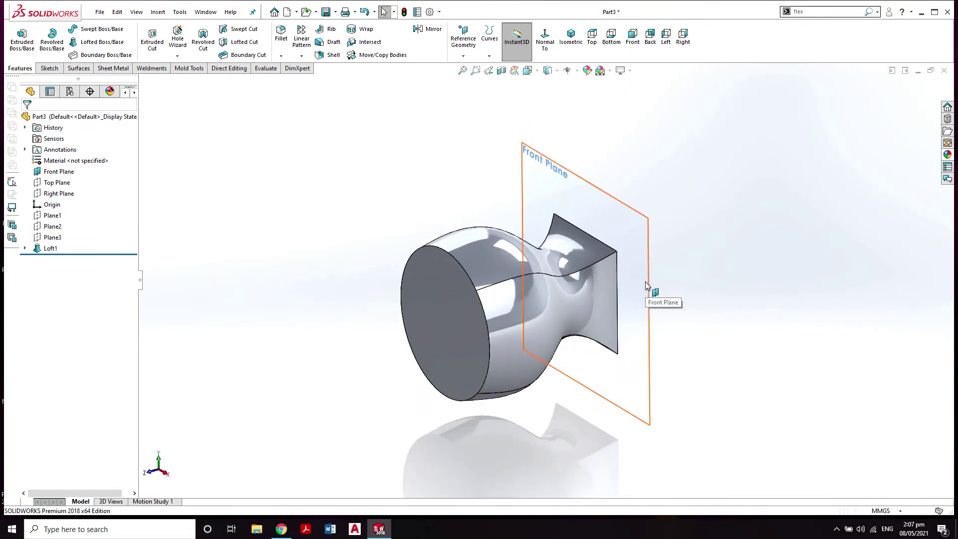
scroll(709, 272, "down", 1)
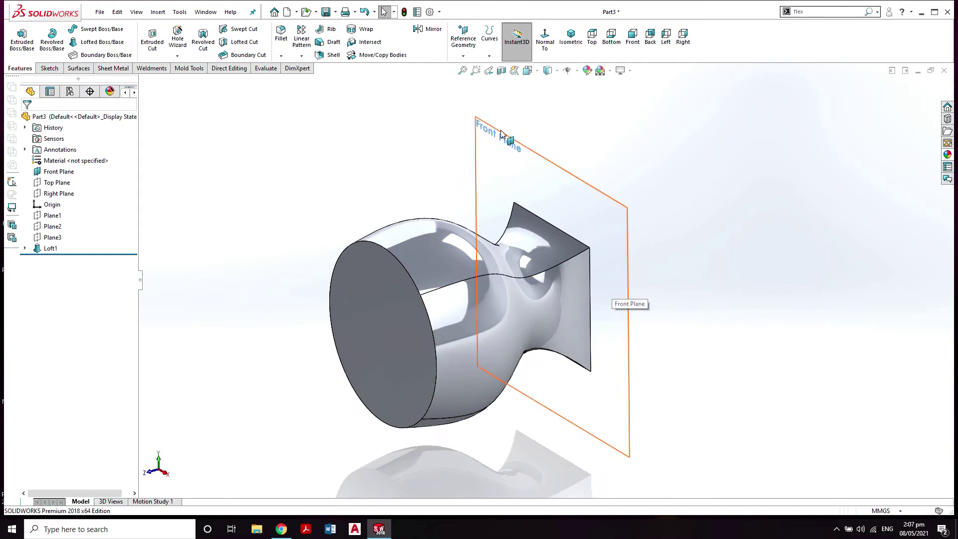
Create a reference plane offset 200 mm from the Front Plane, on the side opposite the lofted body
left_click_drag(484, 123, 627, 116, "ctrl")
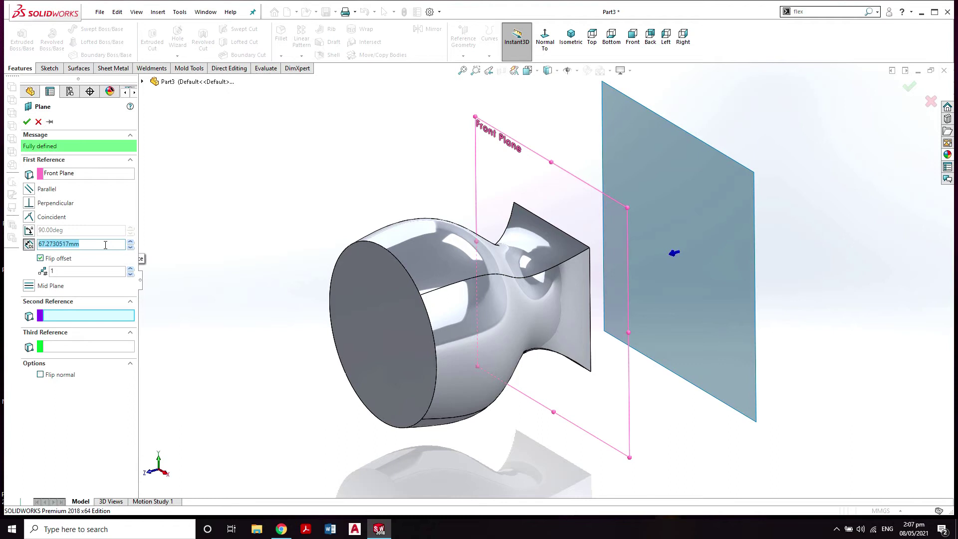
type("200")
key("Return")
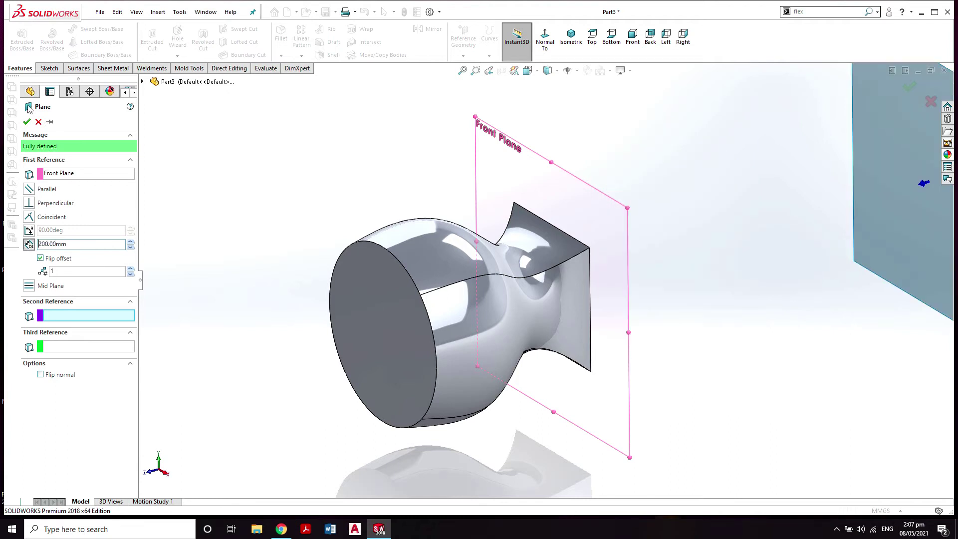
left_click(30, 122)
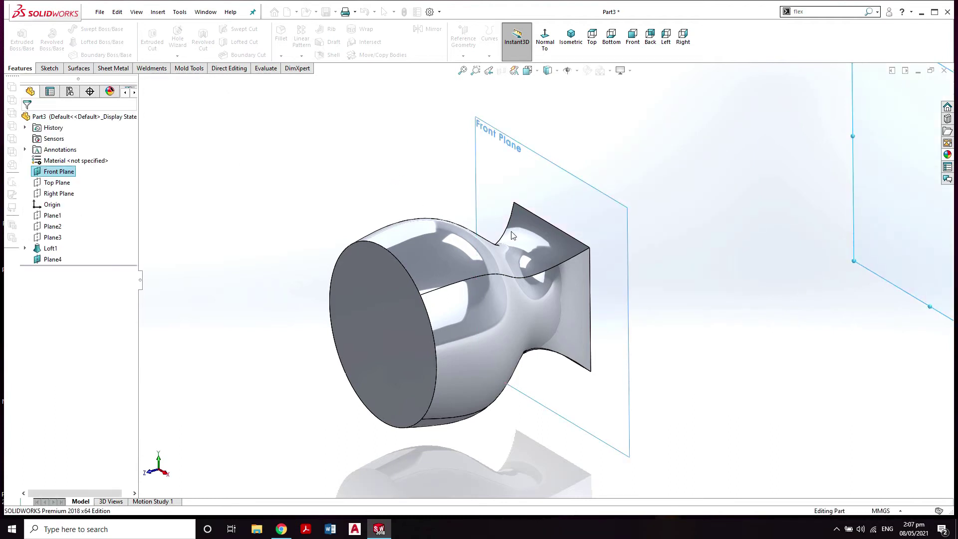
On Plane4, sketch a center rectangle about 182 mm wide and 14 mm high, centred on the origin
scroll(544, 225, "up", 5)
left_click(703, 226)
left_click(740, 193)
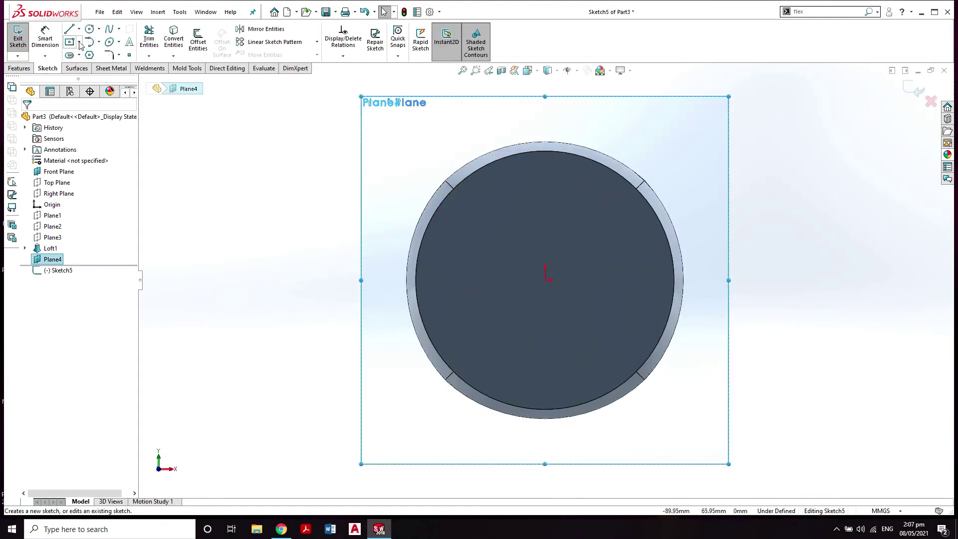
left_click(79, 43)
left_click(100, 67)
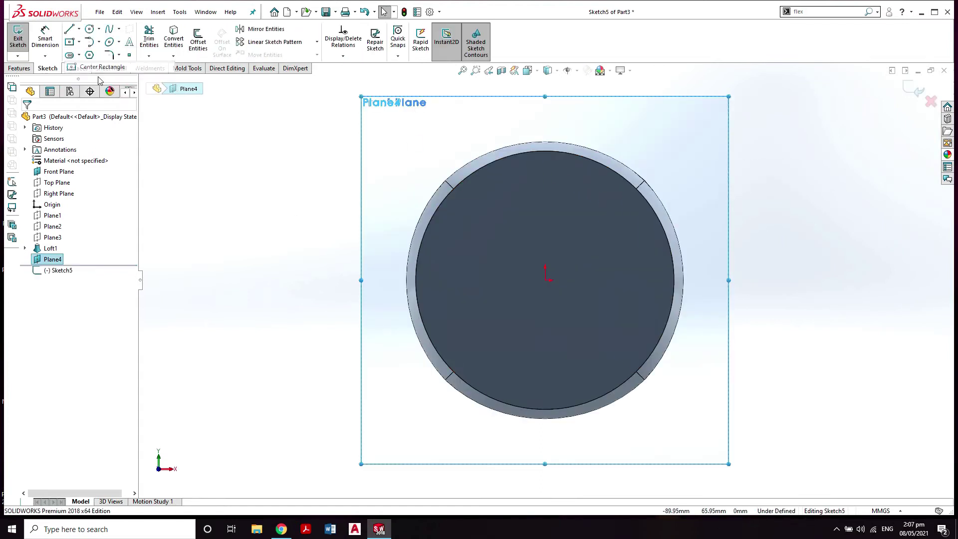
left_click(545, 281)
left_click(268, 259)
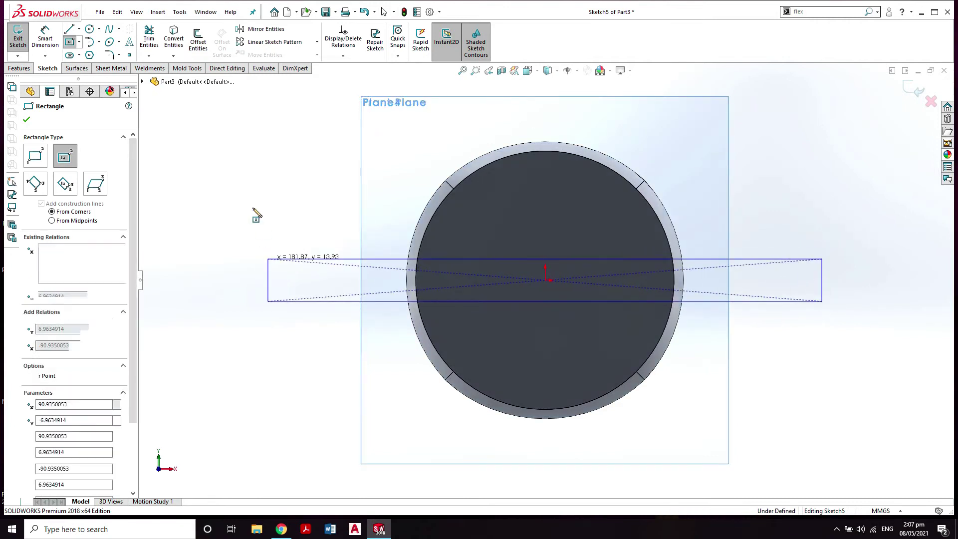
right_click(256, 216)
left_click(269, 208)
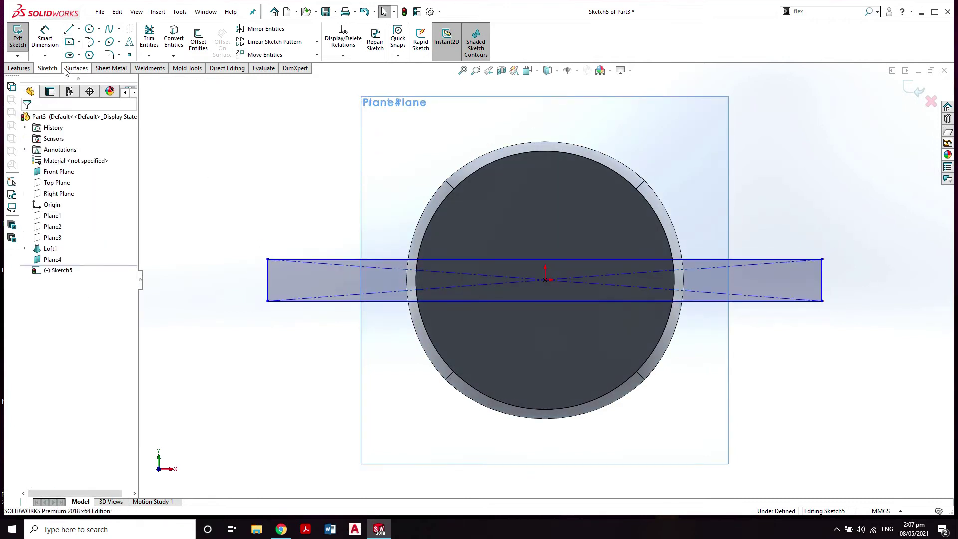
Dimension the rectangle 150 mm wide and 5 mm high, and close the sketch
left_click(308, 259)
left_click(308, 241)
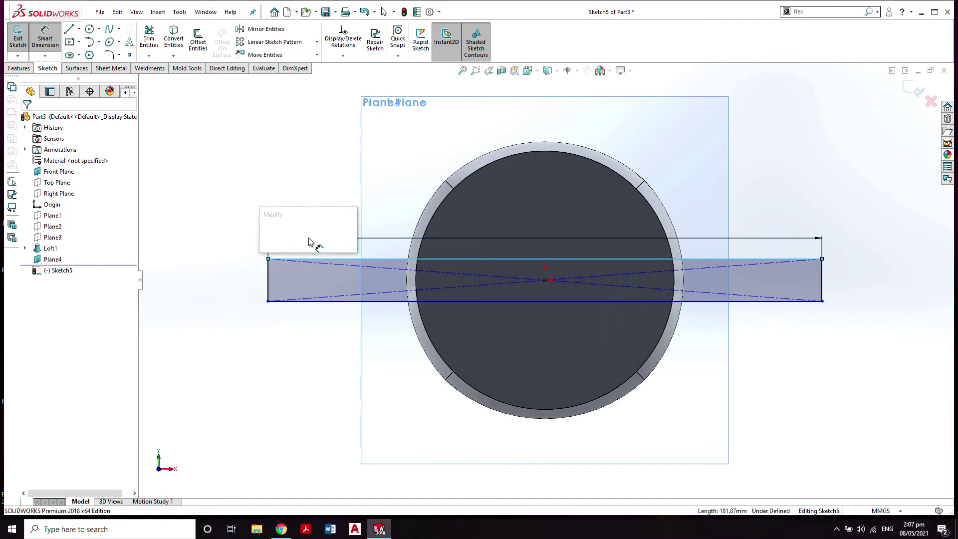
type("15")
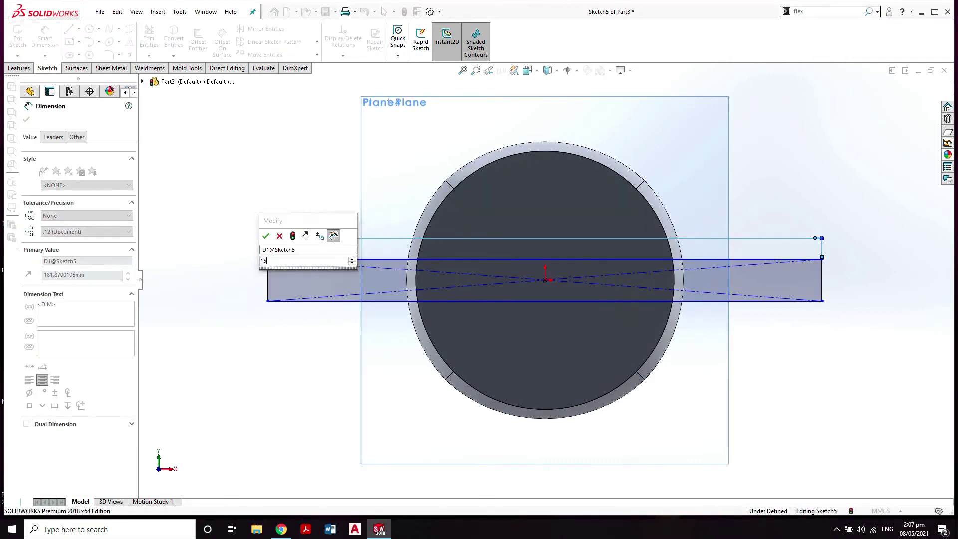
type("0")
key("Return")
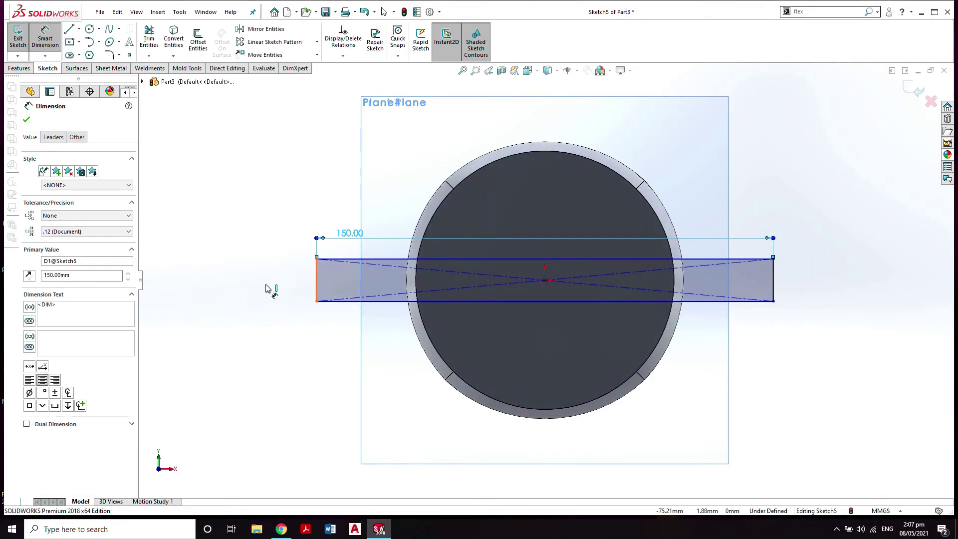
left_click(316, 287)
left_click(267, 289)
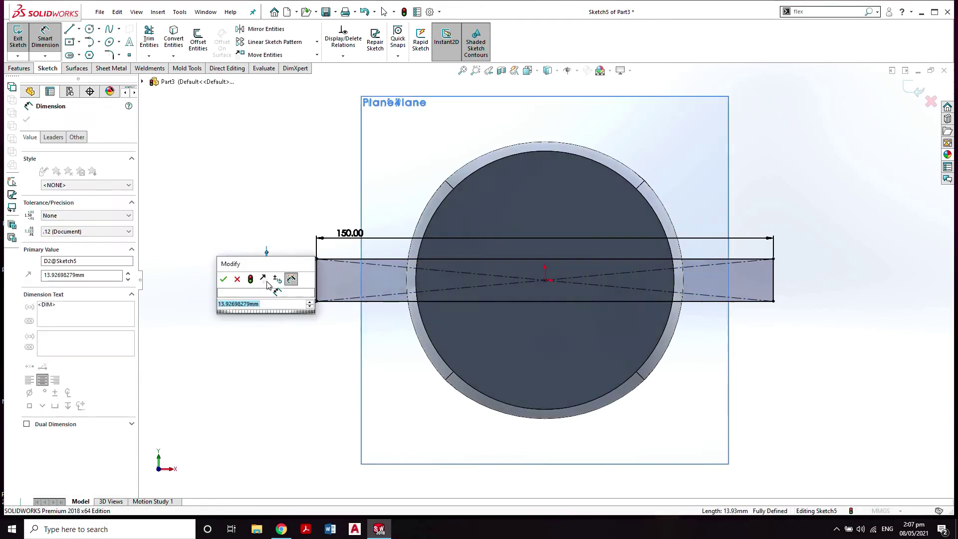
type("5")
key("Return")
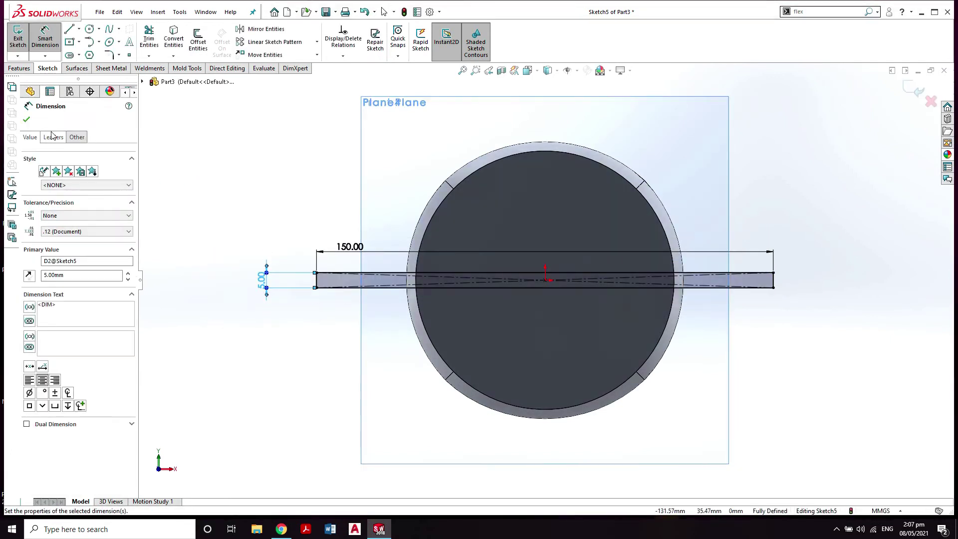
key("Escape")
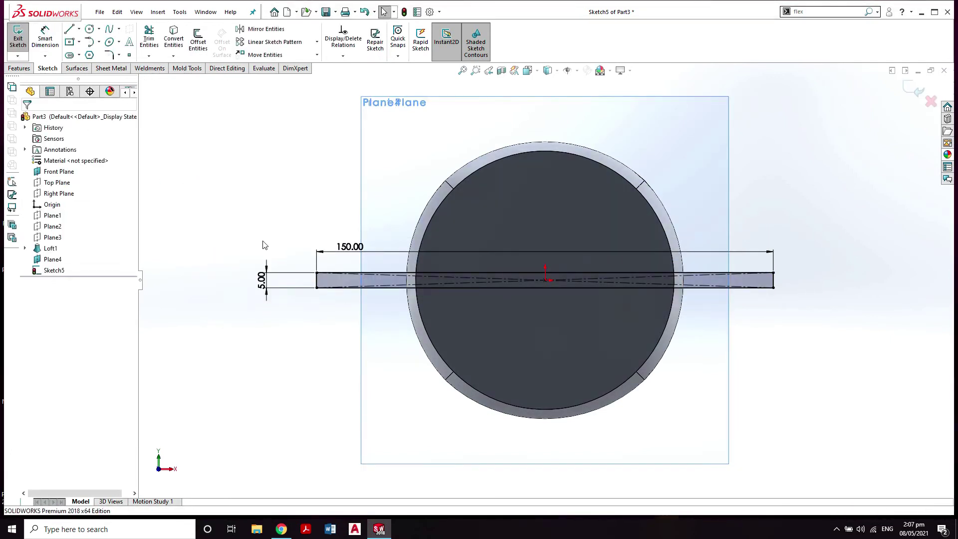
middle_click_drag(263, 244, 304, 285)
left_click(913, 87)
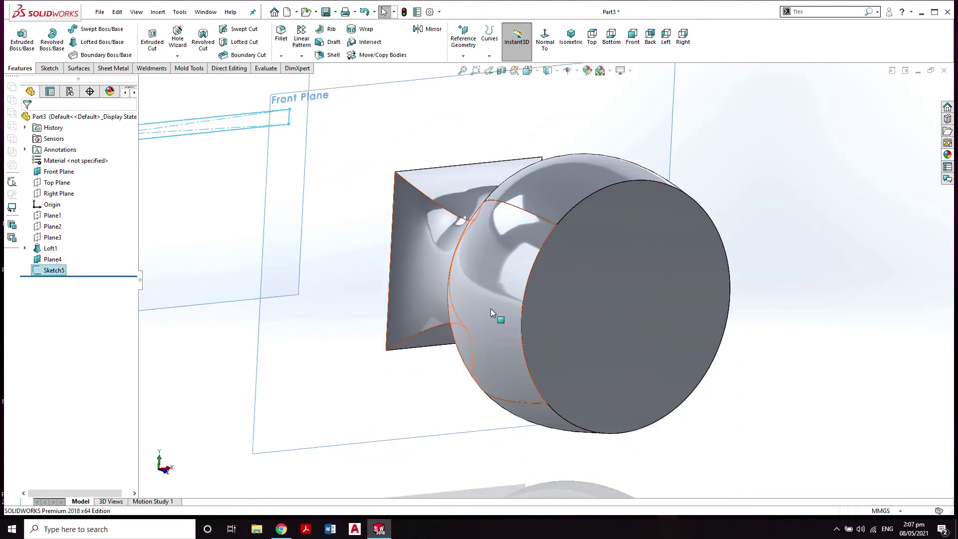
Hide the Front Plane and Plane4
middle_click_drag(490, 310, 401, 267)
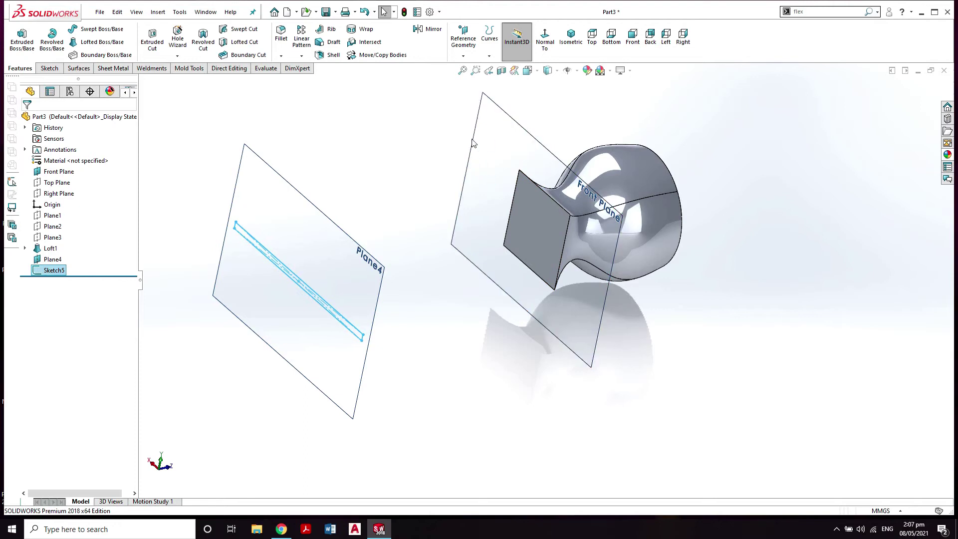
left_click(487, 141)
left_click(541, 105)
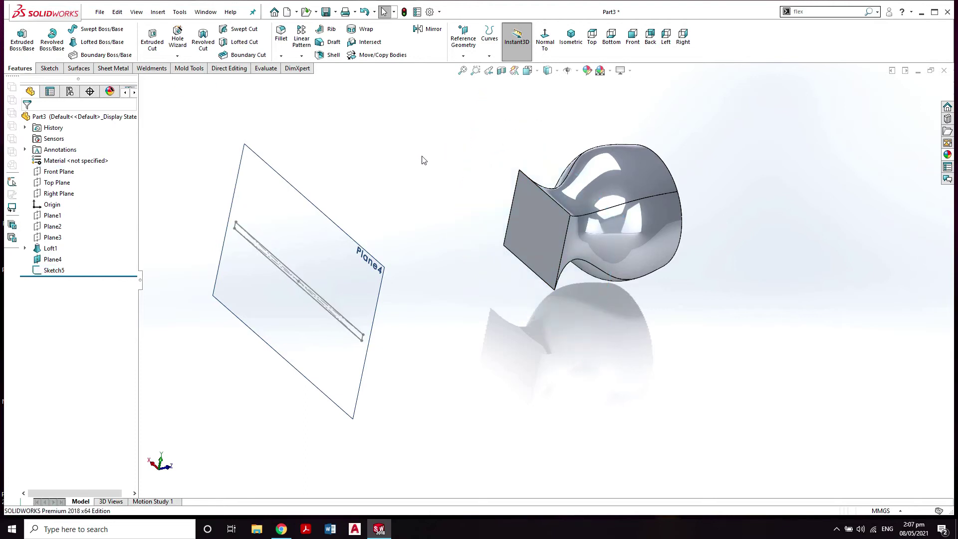
left_click(306, 220)
left_click(357, 191)
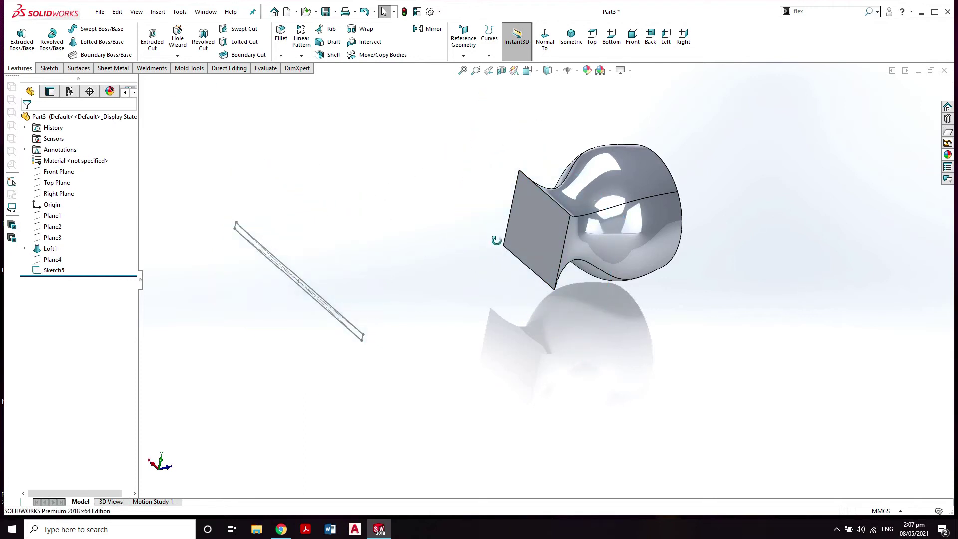
Create a lofted boss between the square end face of the body and the thin rectangle sketch, with Merge result enabled
middle_click_drag(496, 240, 484, 226)
left_click(102, 42)
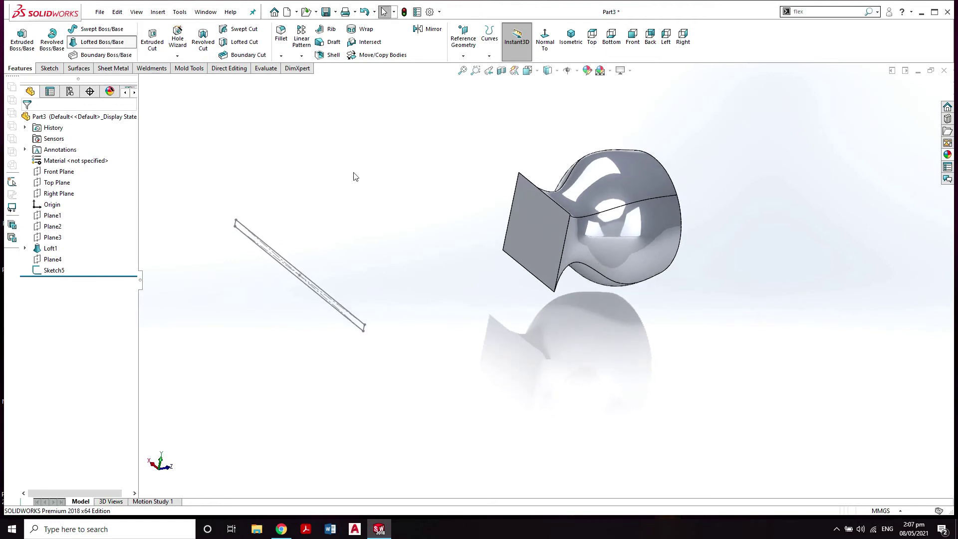
left_click(546, 228)
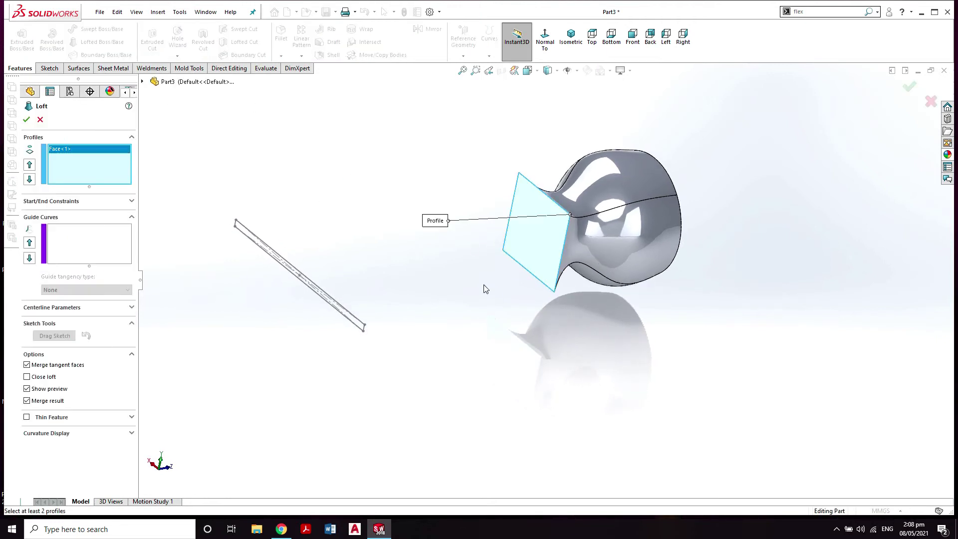
left_click(358, 323)
middle_click_drag(307, 140, 285, 175)
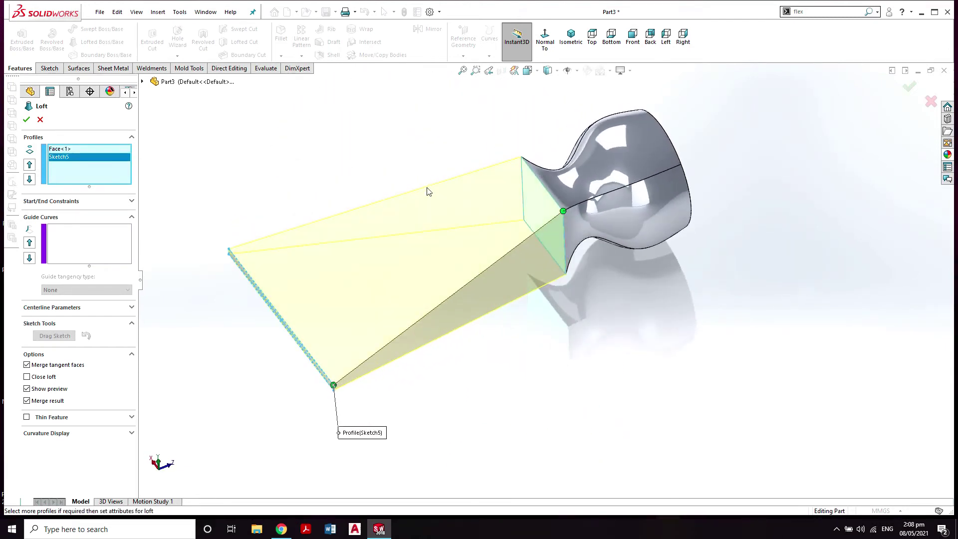
middle_click_drag(428, 190, 395, 213)
left_click(27, 120)
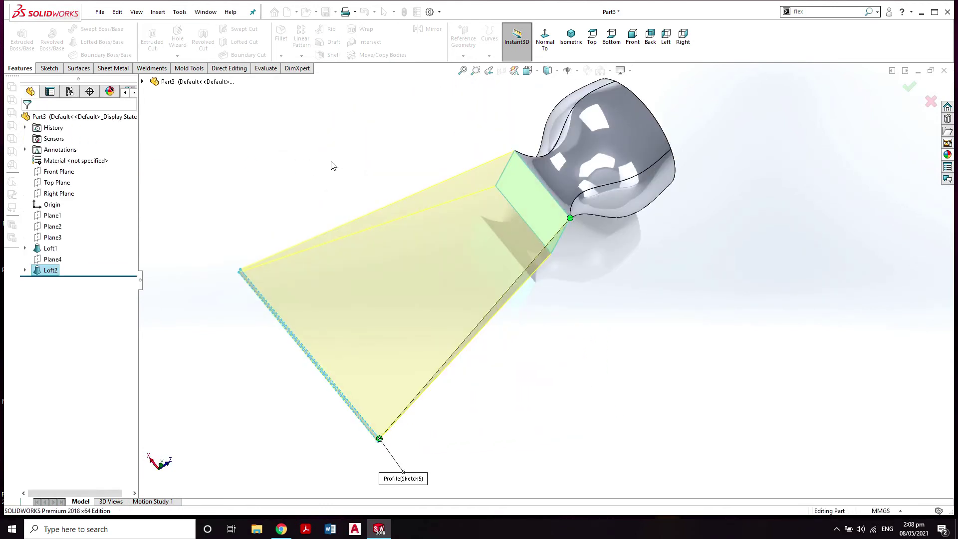
mouse_move(415, 303)
middle_mouse_down()
mouse_move(518, 220)
mouse_move(374, 220)
mouse_move(388, 344)
mouse_move(439, 220)
mouse_move(379, 292)
mouse_move(396, 316)
mouse_move(457, 256)
mouse_move(456, 240)
mouse_move(556, 274)
mouse_move(520, 291)
mouse_move(488, 268)
mouse_move(439, 257)
mouse_move(445, 246)
middle_mouse_up()
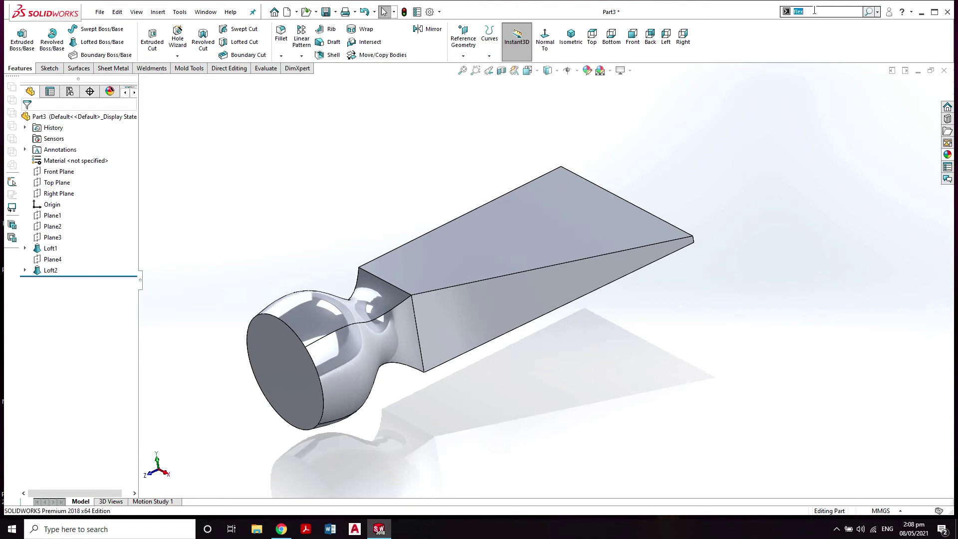
Search for the Flex command, start it in Bending mode and select the lofted body as flex input
type("les")
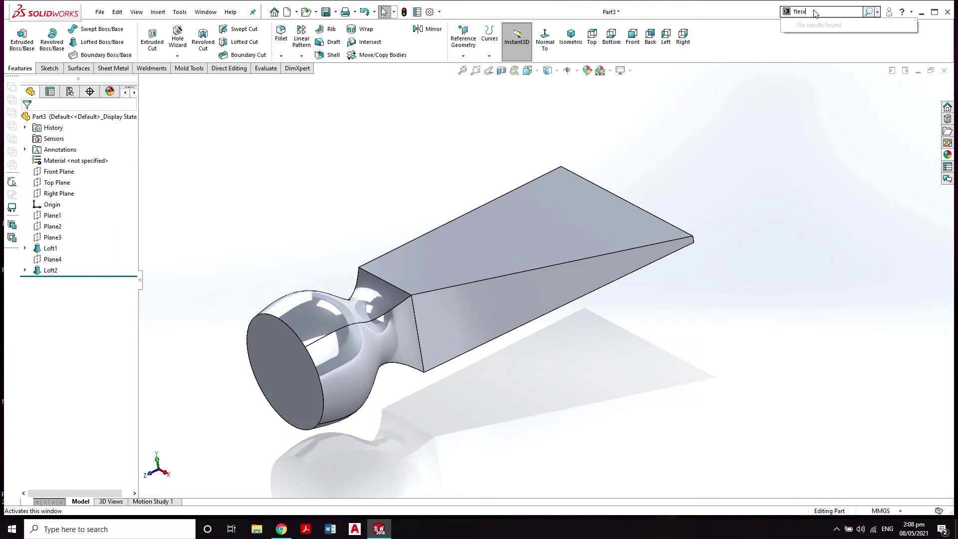
key("Return")
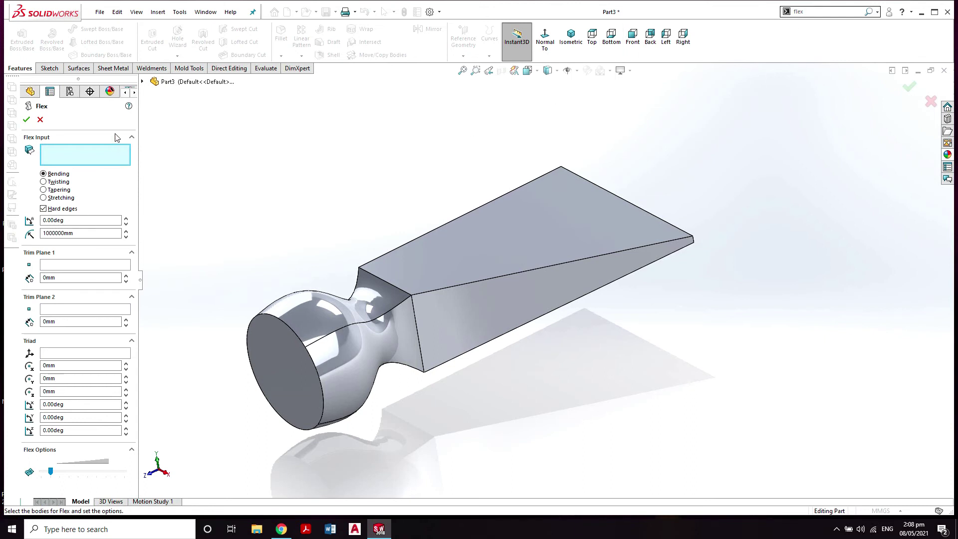
left_click(461, 270)
middle_click_drag(266, 254, 252, 207)
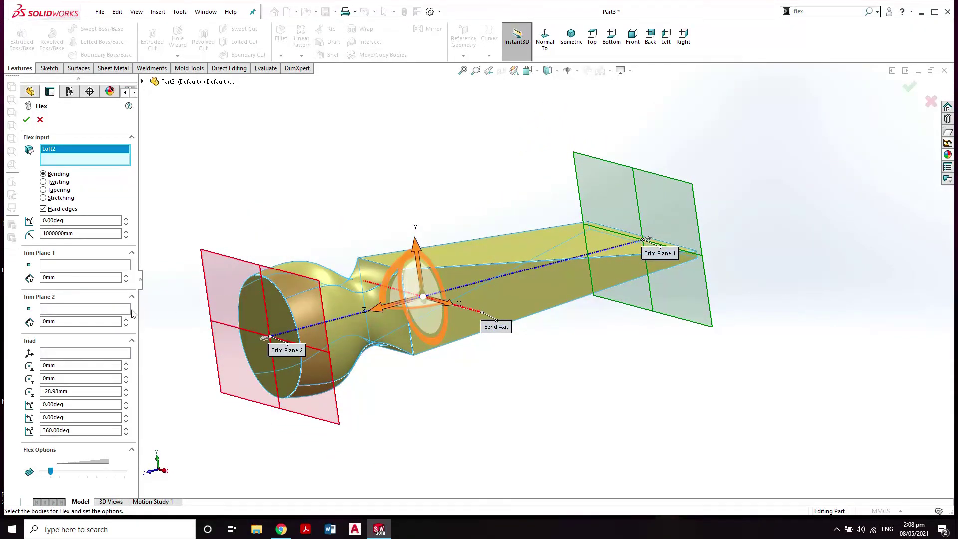
Set the Trim Plane 2 reference to the corner vertex where the neck meets the tapered blade
left_click(58, 310)
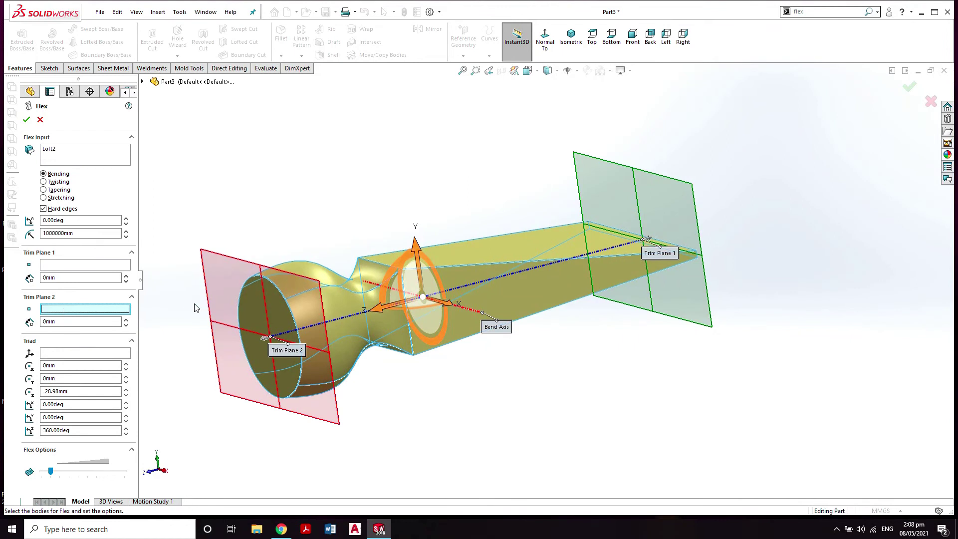
scroll(402, 274, "down", 8)
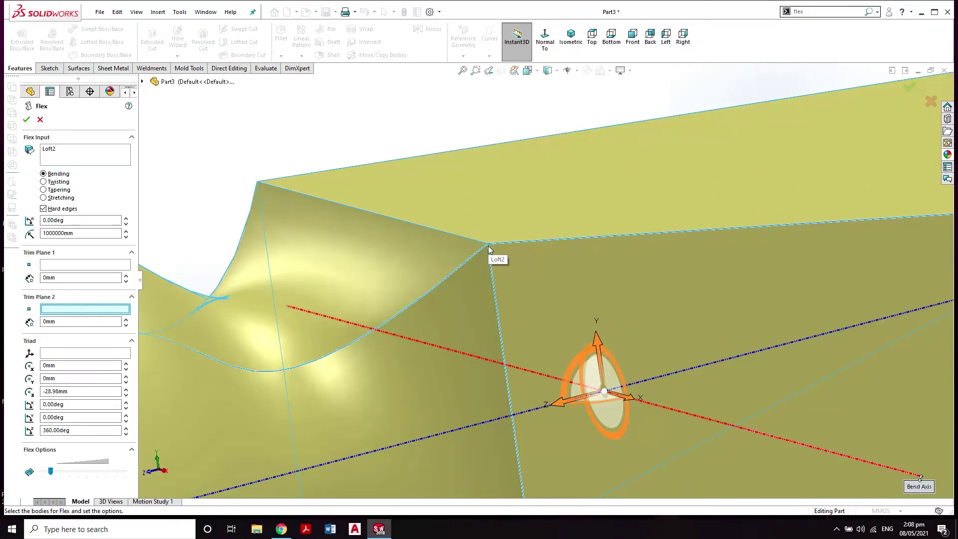
left_click(487, 246)
scroll(631, 244, "up", 8)
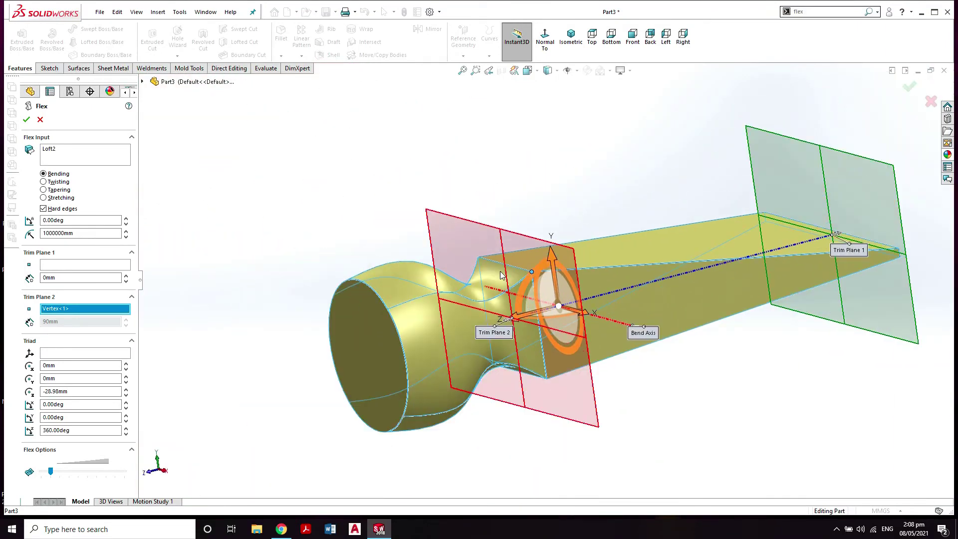
middle_click_drag(631, 244, 569, 289)
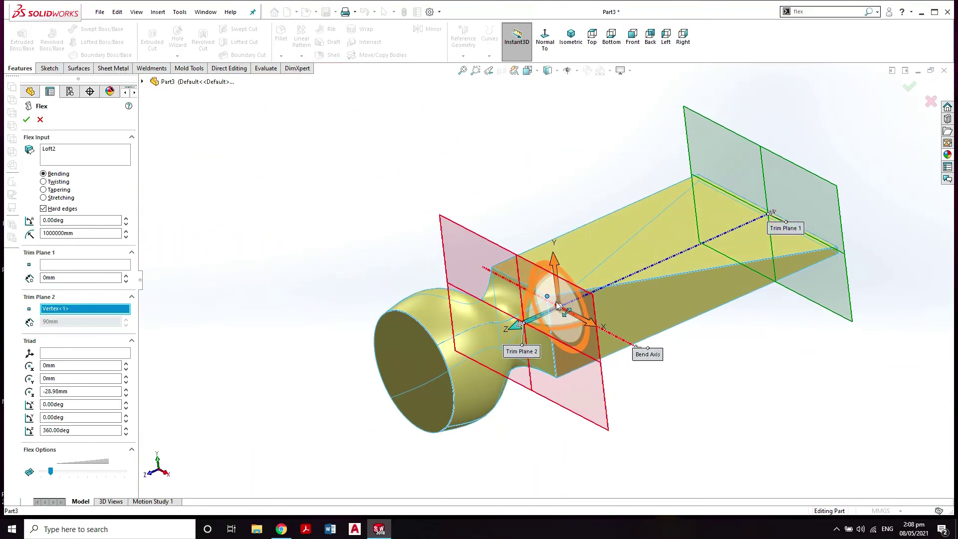
scroll(559, 322, "down", 2)
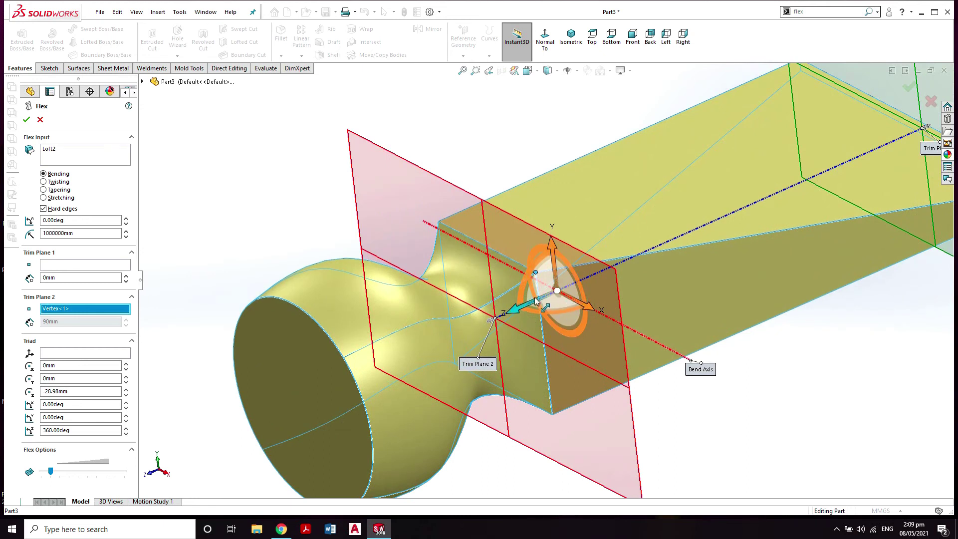
mouse_move(675, 283)
middle_mouse_down()
mouse_move(661, 295)
mouse_move(668, 269)
middle_mouse_up()
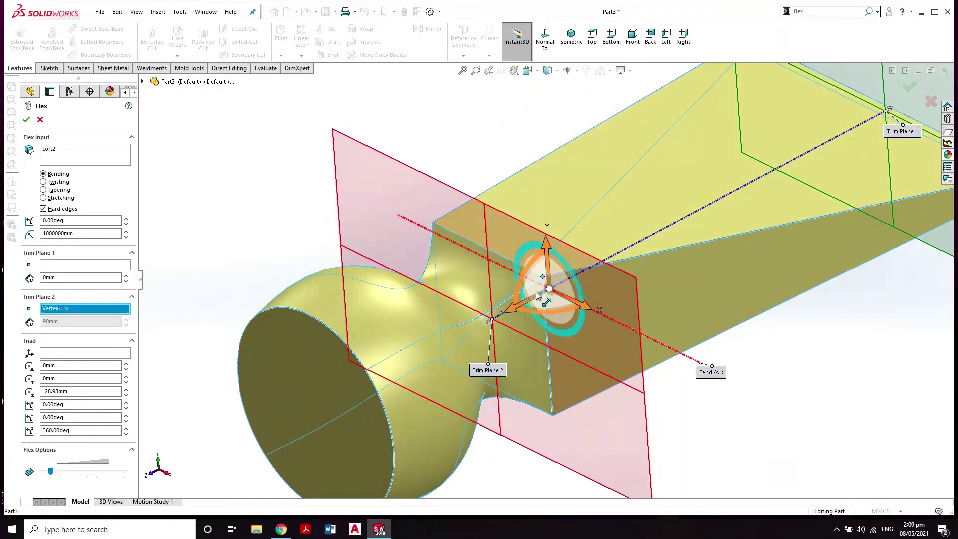
right_click(550, 291)
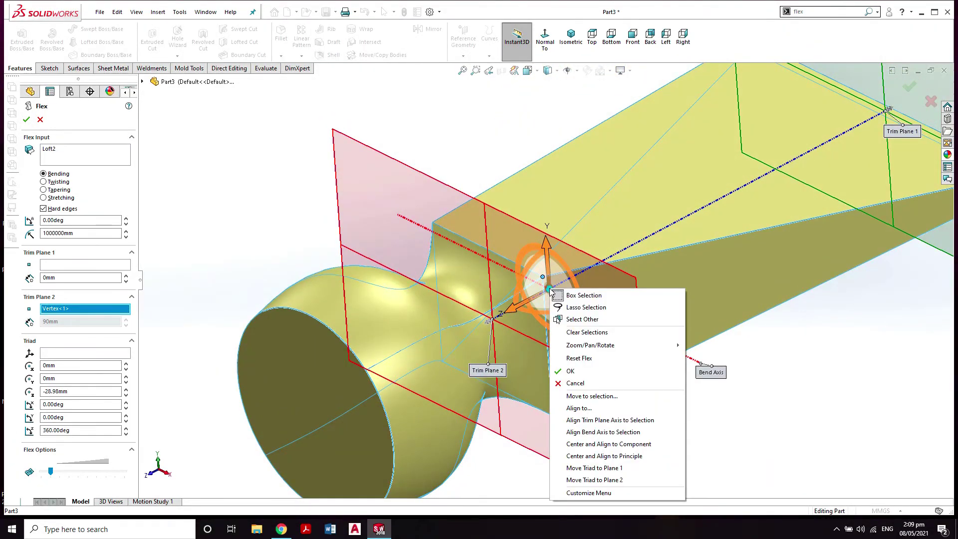
left_click(590, 412)
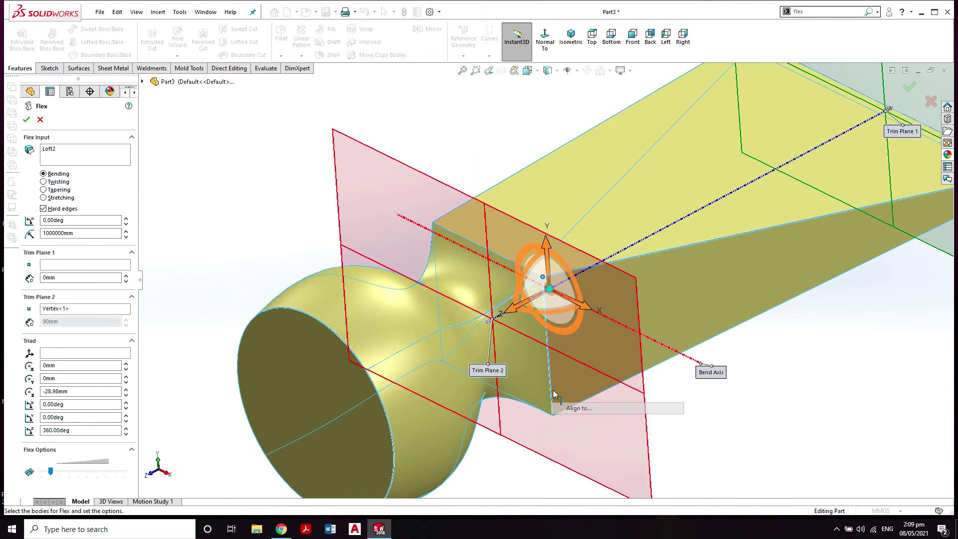
left_click(143, 82)
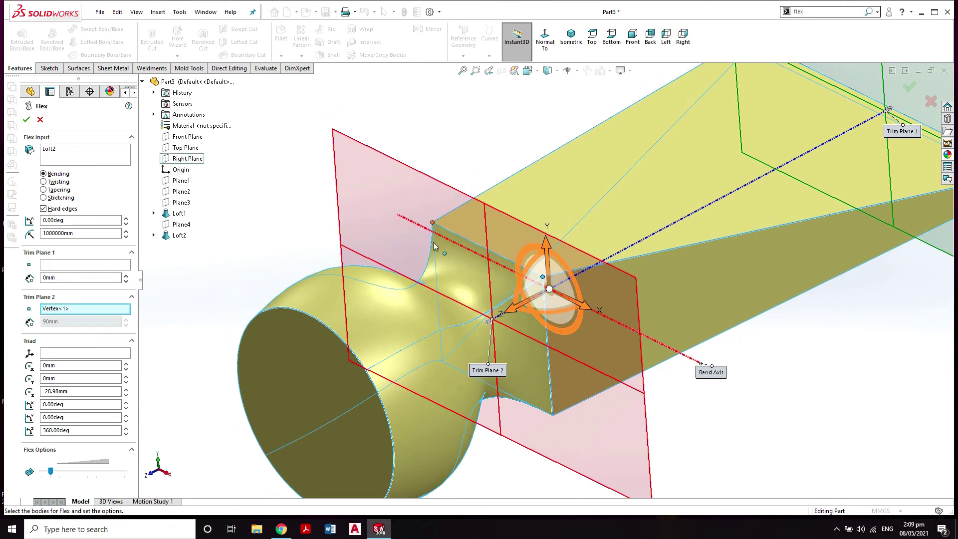
mouse_move(636, 272)
middle_mouse_down()
mouse_move(637, 260)
mouse_move(633, 283)
middle_mouse_up()
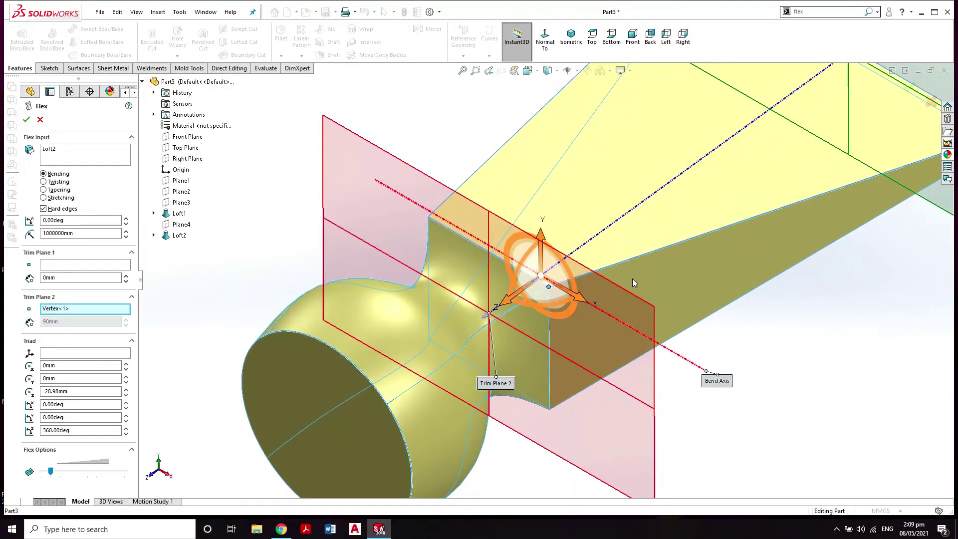
scroll(555, 311, "down", 2)
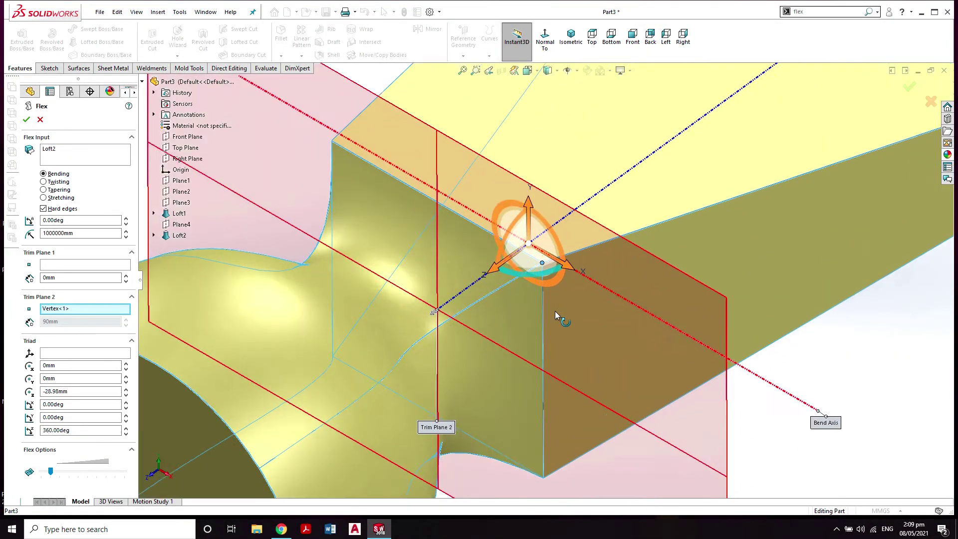
Move the flex triad along its Z-axis to Trim Plane 2 at the start of the tapered blade
scroll(555, 310, "up", 6)
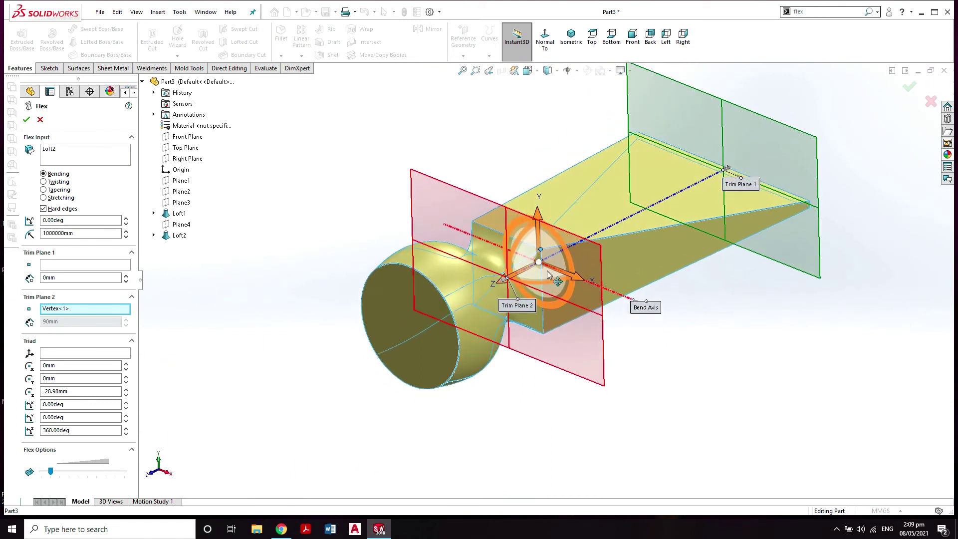
right_click(542, 264)
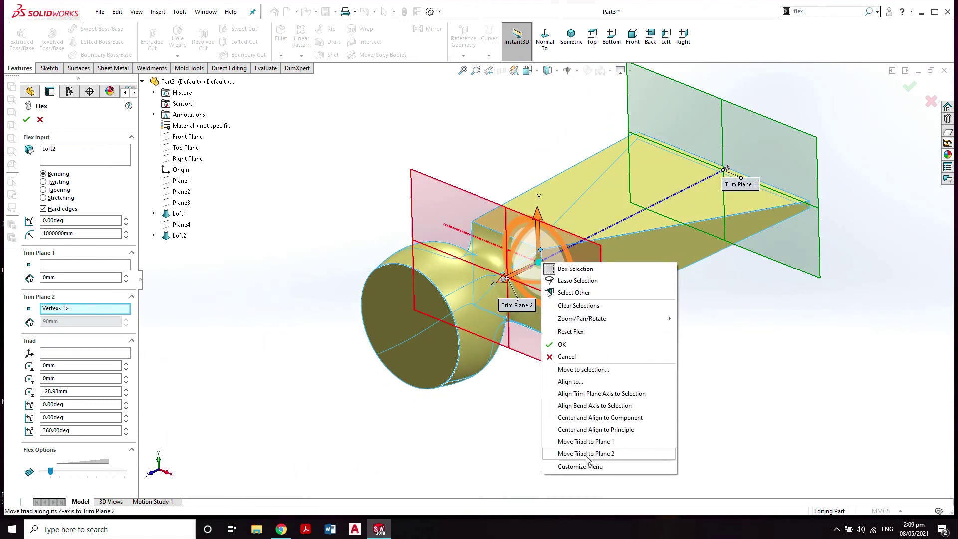
left_click(601, 454)
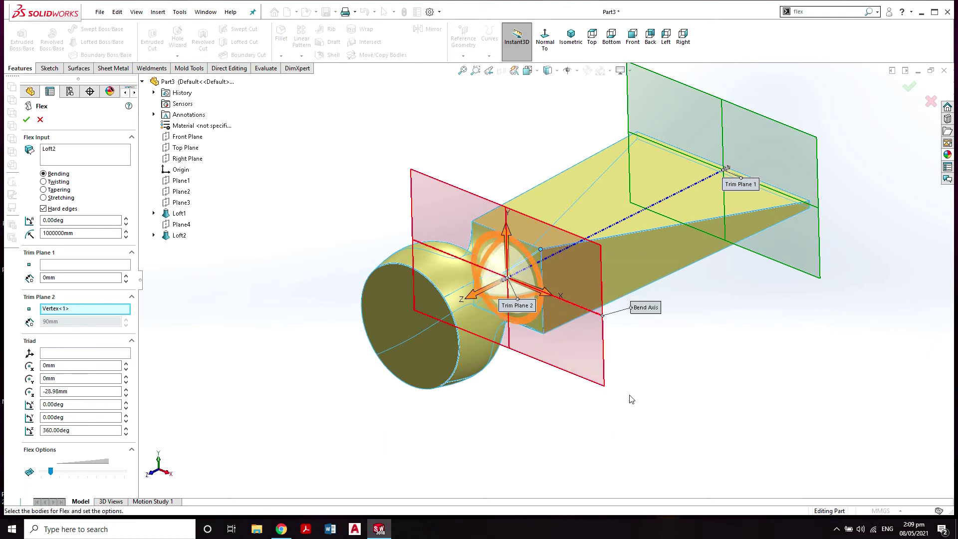
Bend the blade downward by about 27 degrees with the trim plane and accept the Flex feature
mouse_move(618, 398)
middle_mouse_down()
mouse_move(589, 405)
mouse_move(600, 395)
middle_mouse_up()
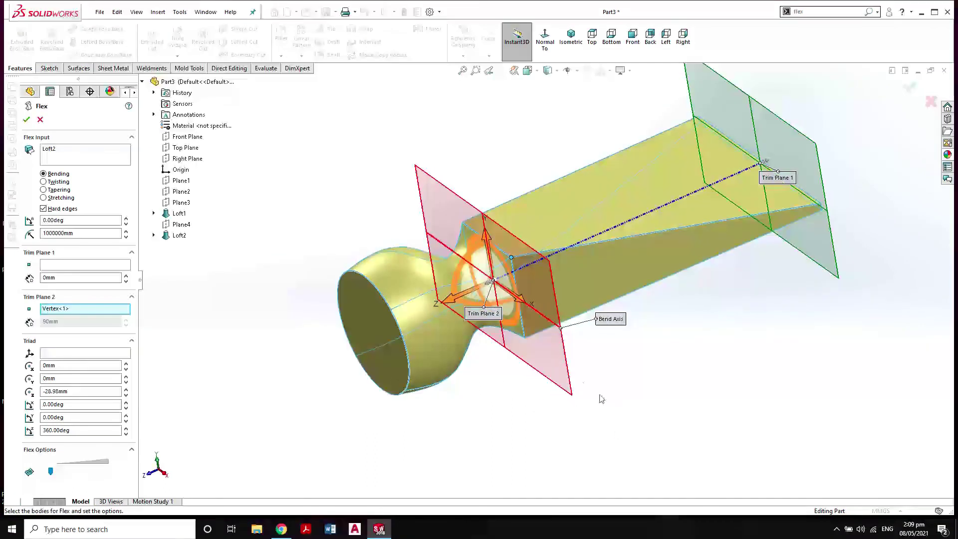
left_click_drag(574, 377, 598, 354)
middle_click_drag(408, 392, 657, 296)
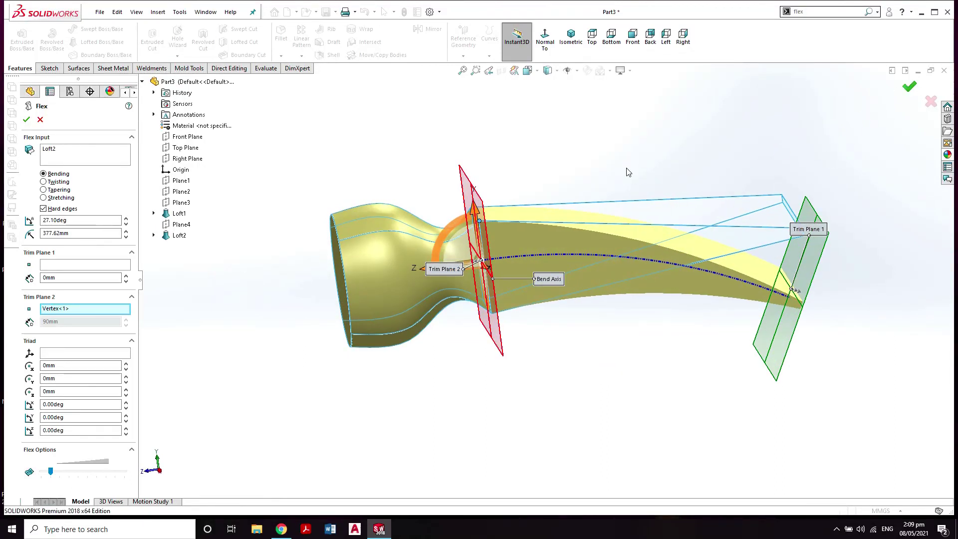
middle_click_drag(606, 204, 572, 227)
middle_click_drag(678, 202, 568, 187)
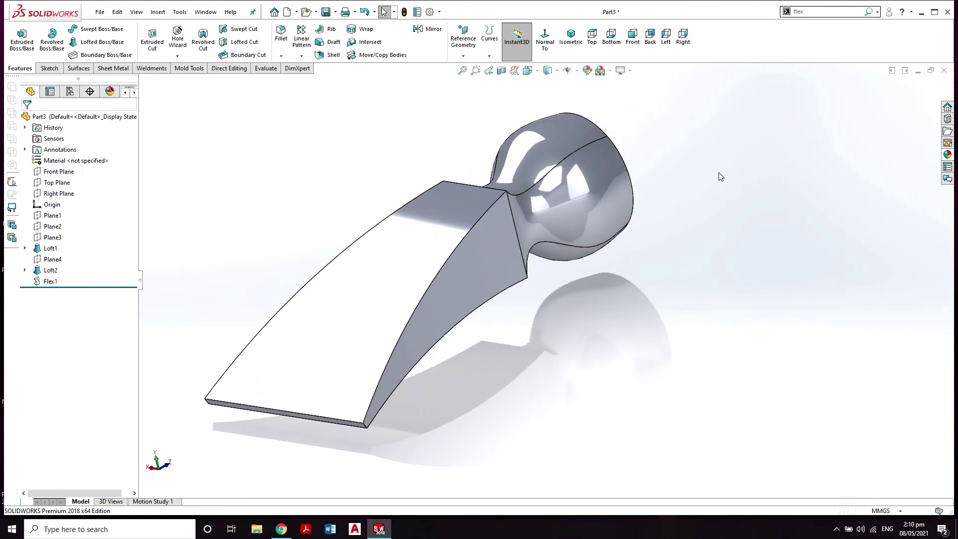
Try the burnished, sandblasted, cast, polished and brushed bronze appearances on the part
left_click(946, 155)
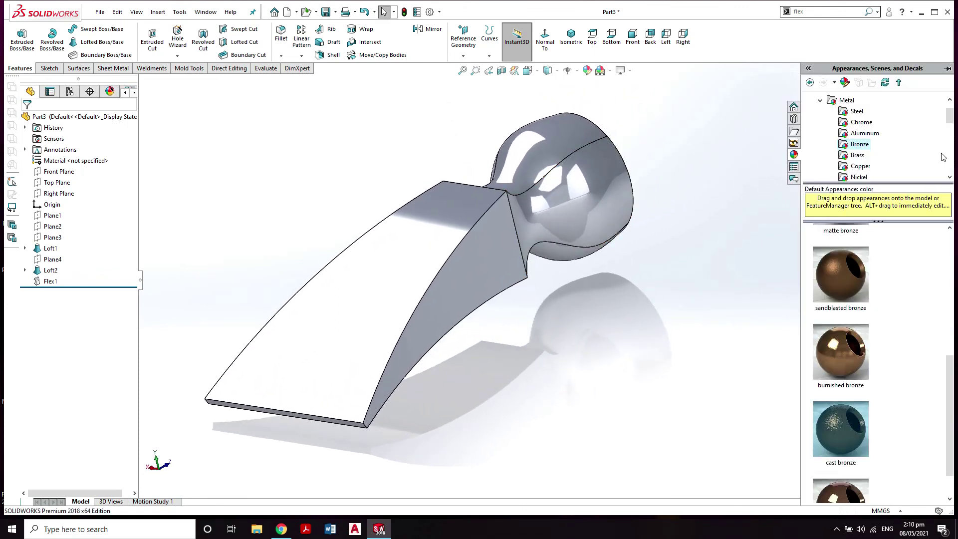
double_click(857, 360)
double_click(851, 268)
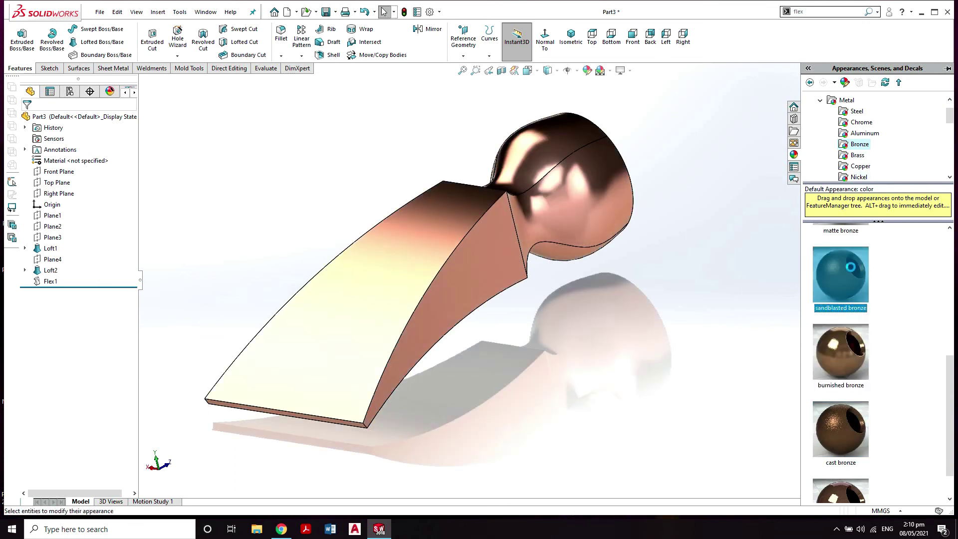
scroll(910, 341, "down", 1)
double_click(859, 375)
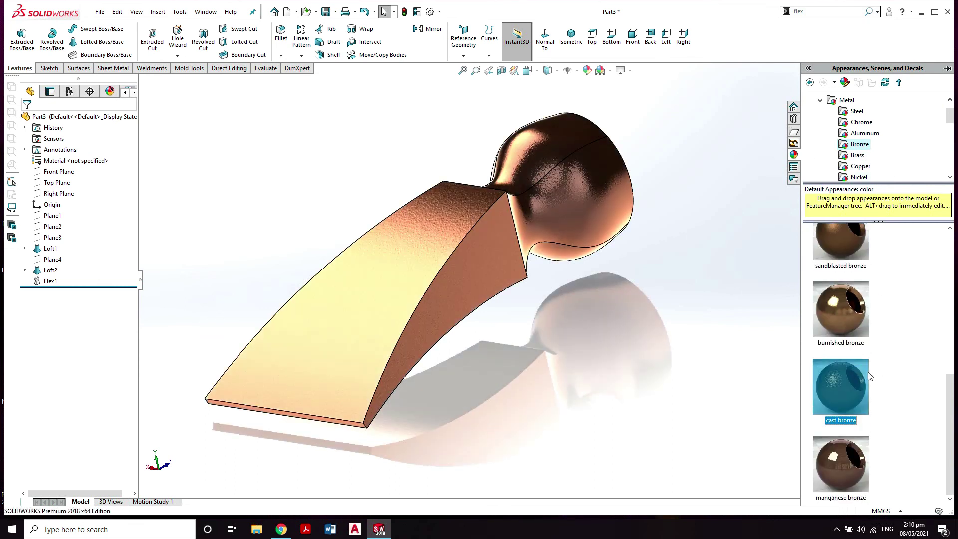
scroll(872, 377, "up", 5)
double_click(848, 272)
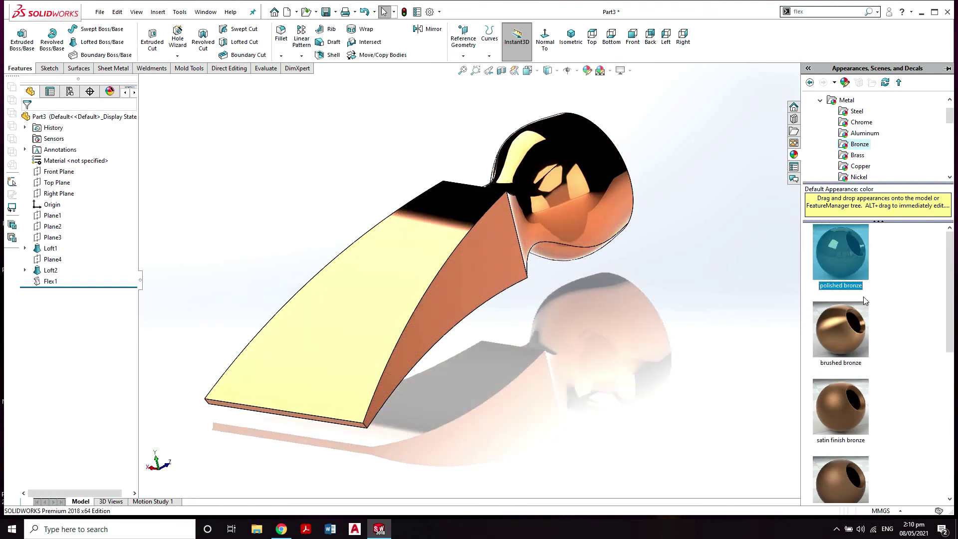
double_click(856, 334)
Apply the satin finish bronze appearance to the whole part and close the appearance library
double_click(857, 387)
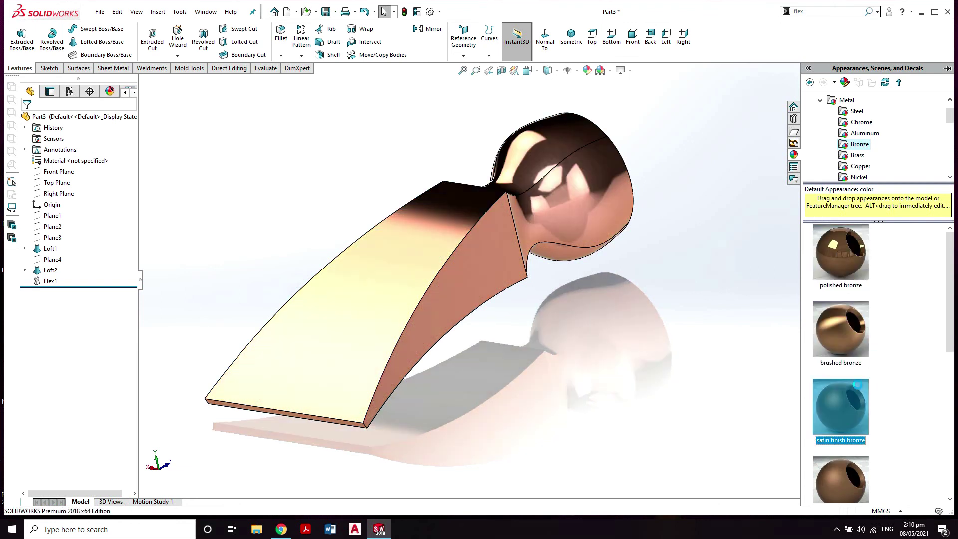
middle_click_drag(620, 335, 637, 300)
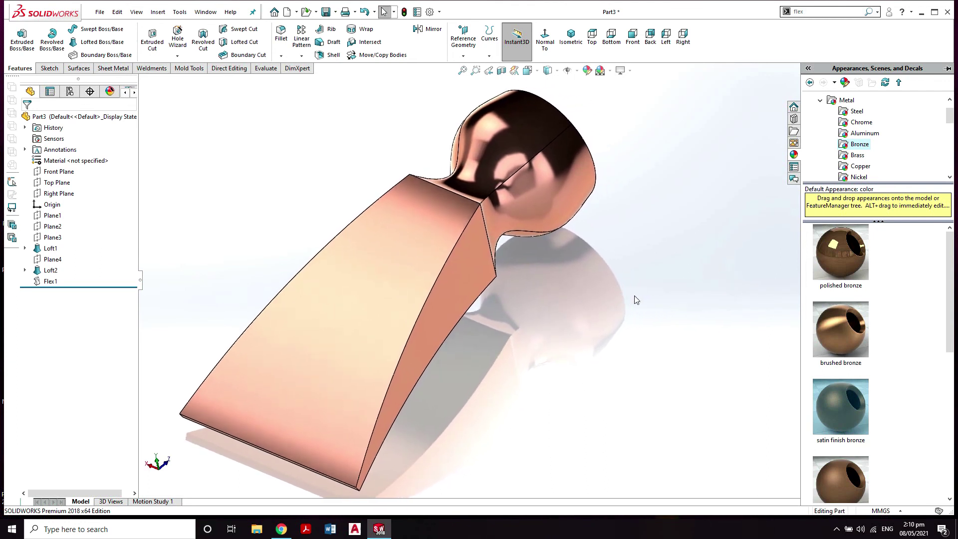
left_click(704, 243)
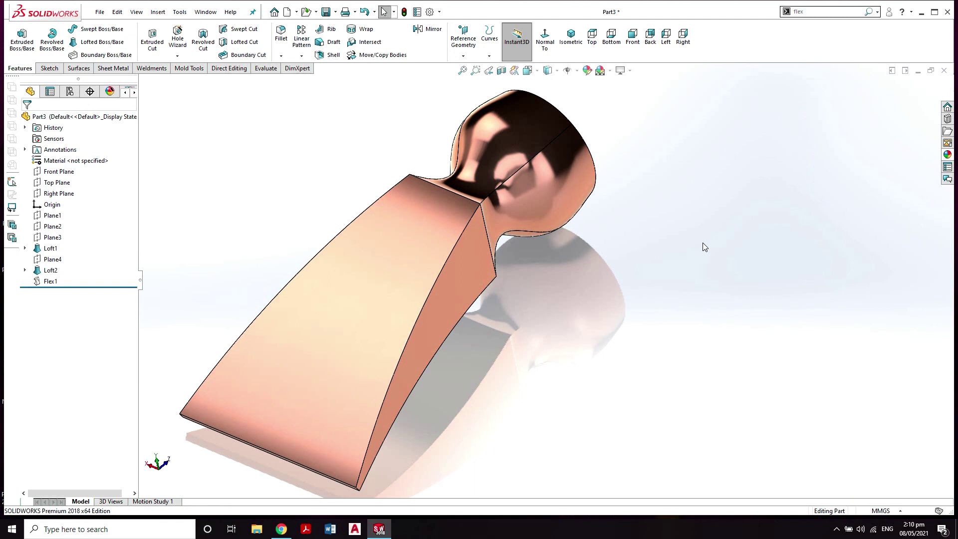